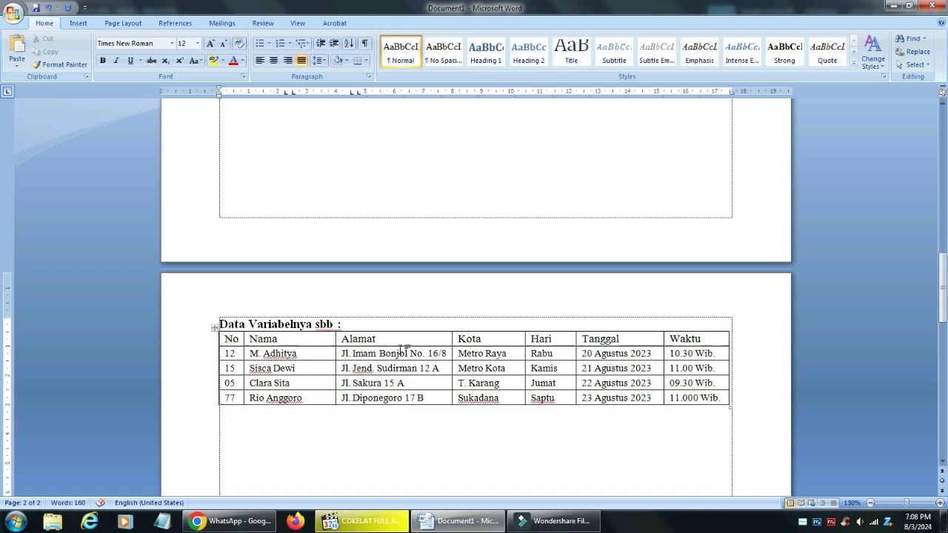
Bring up the Save As dialog for the finished two-page letter
{"action": "scroll", "coordinate": [404, 347], "scroll_direction": "down", "scroll_amount": 2}
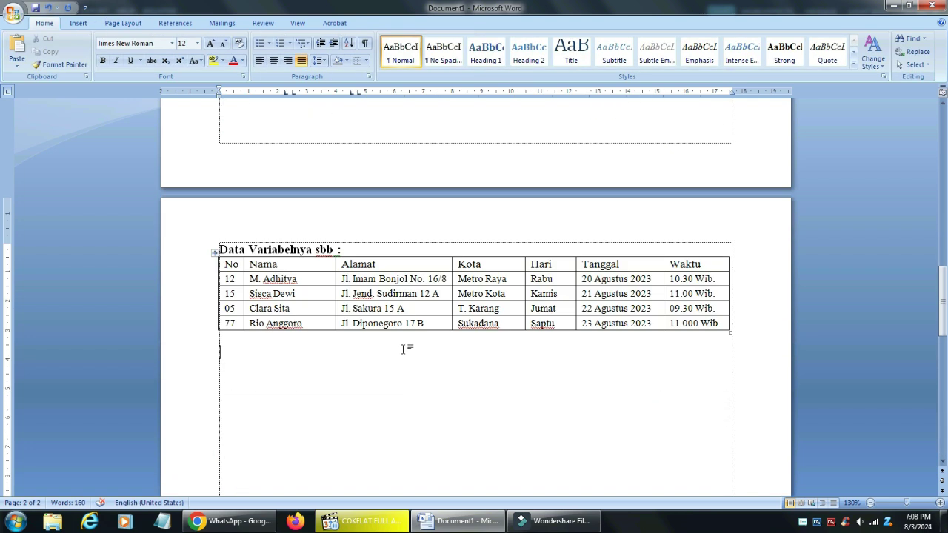
{"action": "key", "text": "ctrl+s"}
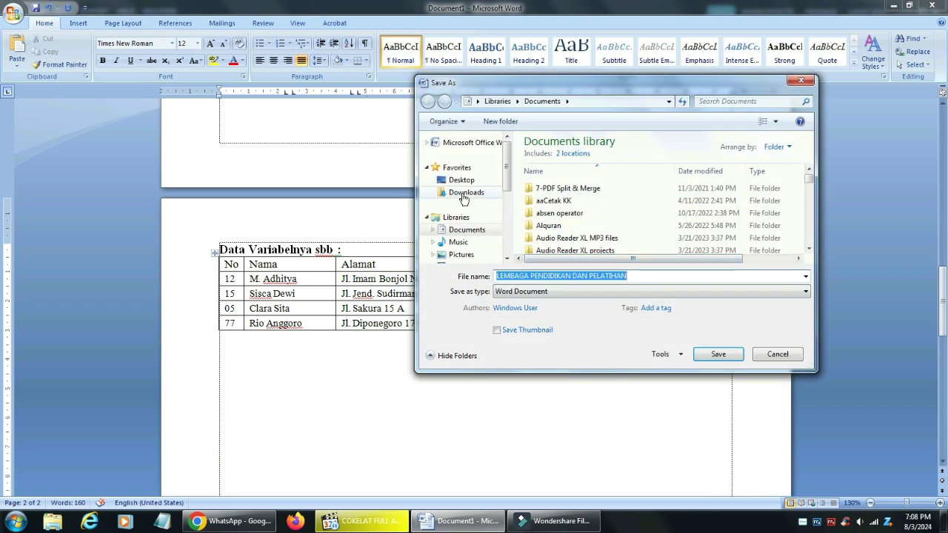
Save the letter in Downloads as 'Surat Masal Panggilan Wawancara'
{"action": "left_click", "coordinate": [465, 192]}
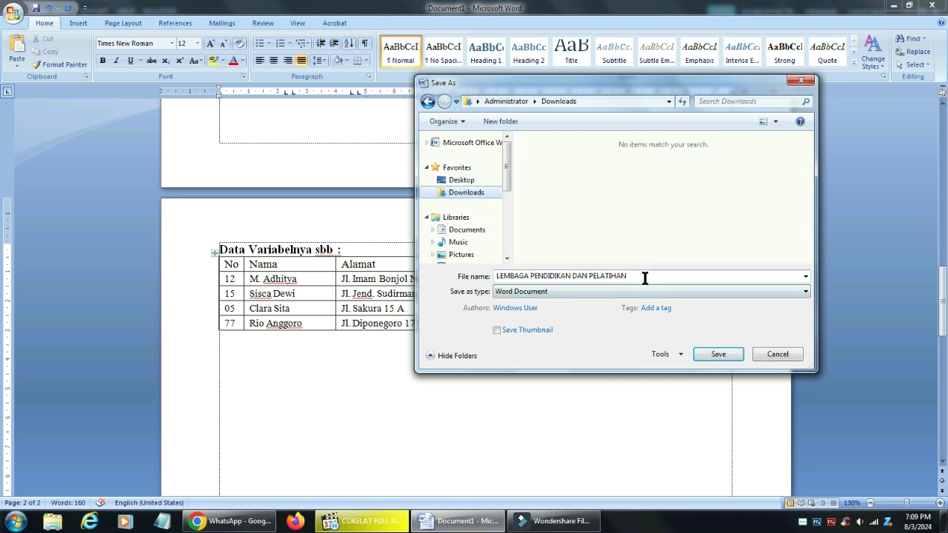
{"action": "left_click", "coordinate": [643, 275]}
{"action": "type", "text": "Surat Mas"}
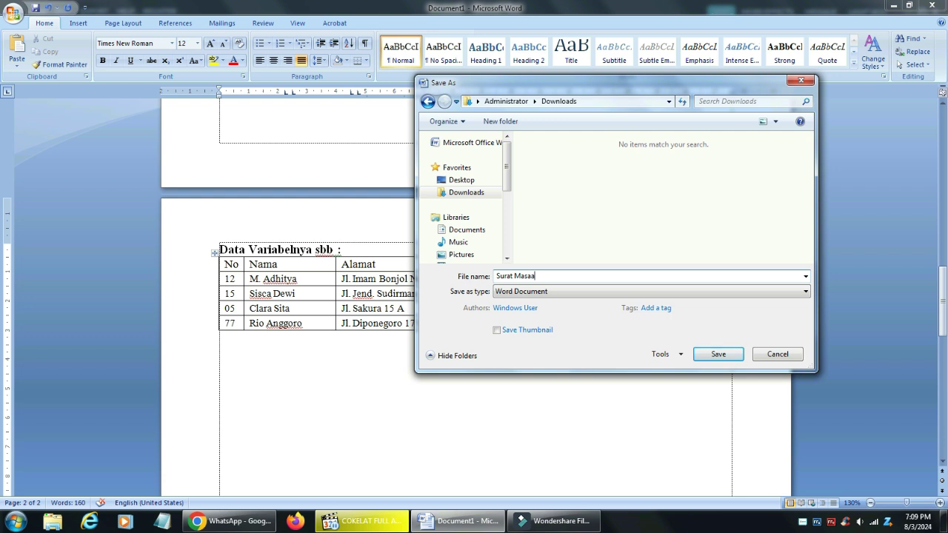
{"action": "type", "text": "al Panggilan Wawancara"}
{"action": "key", "text": "Return"}
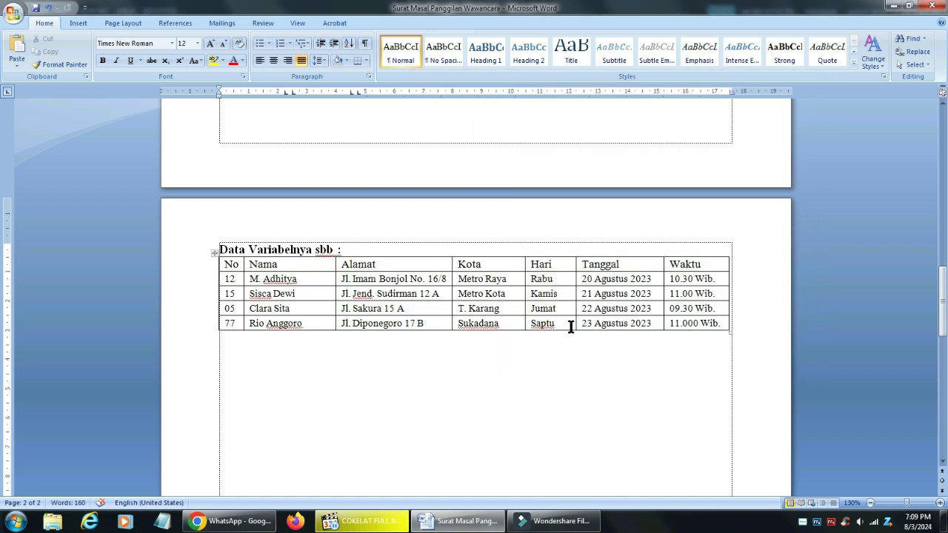
{"action": "scroll", "coordinate": [550, 368], "scroll_direction": "up", "scroll_amount": 3}
{"action": "scroll", "coordinate": [550, 369], "scroll_direction": "up", "scroll_amount": 12}
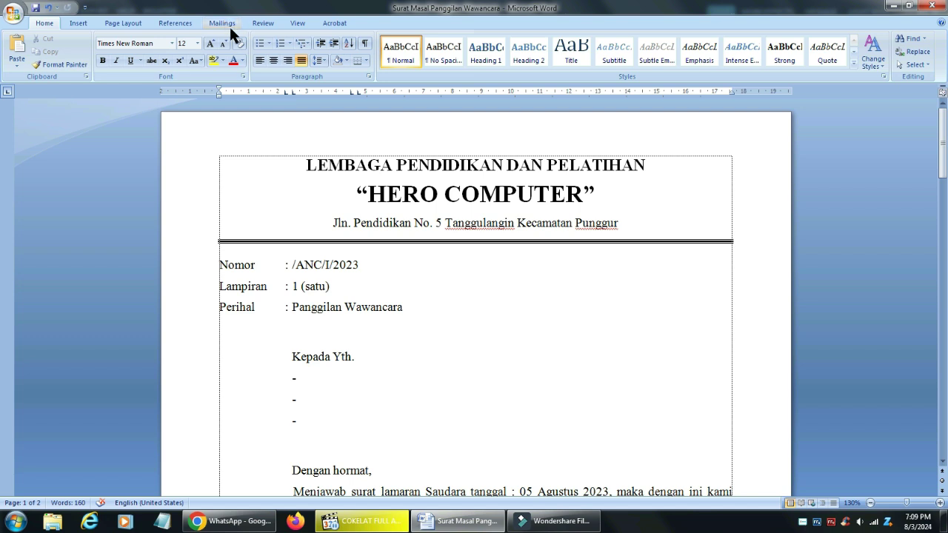
{"action": "left_click", "coordinate": [229, 24]}
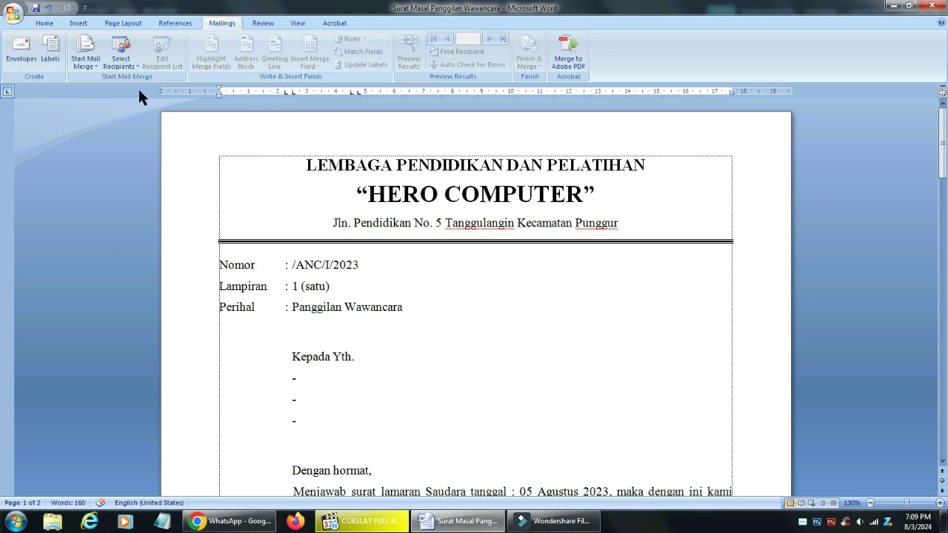
Run the Step-by-Step Mail Merge Wizard for letters on the current document, creating a new typed list
{"action": "left_click", "coordinate": [93, 66]}
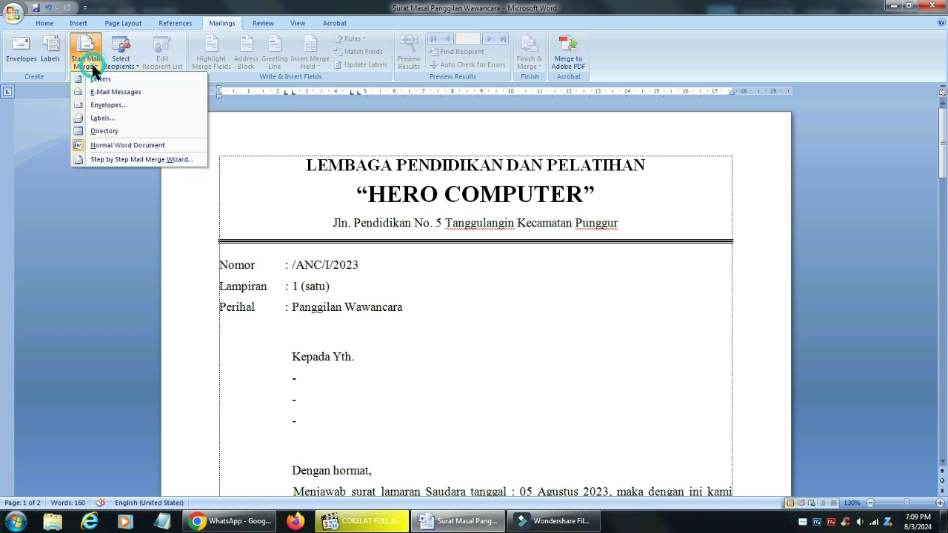
{"action": "left_click", "coordinate": [126, 157]}
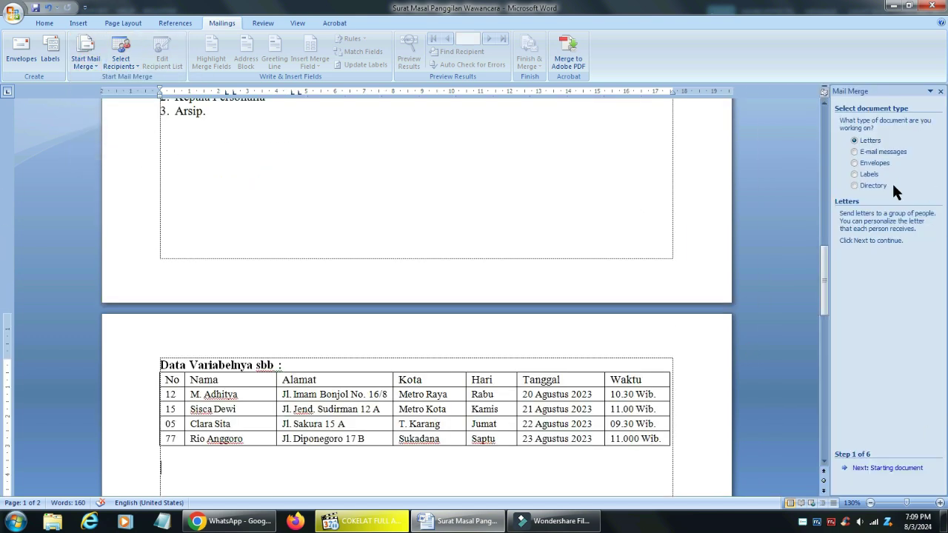
{"action": "left_click", "coordinate": [900, 468]}
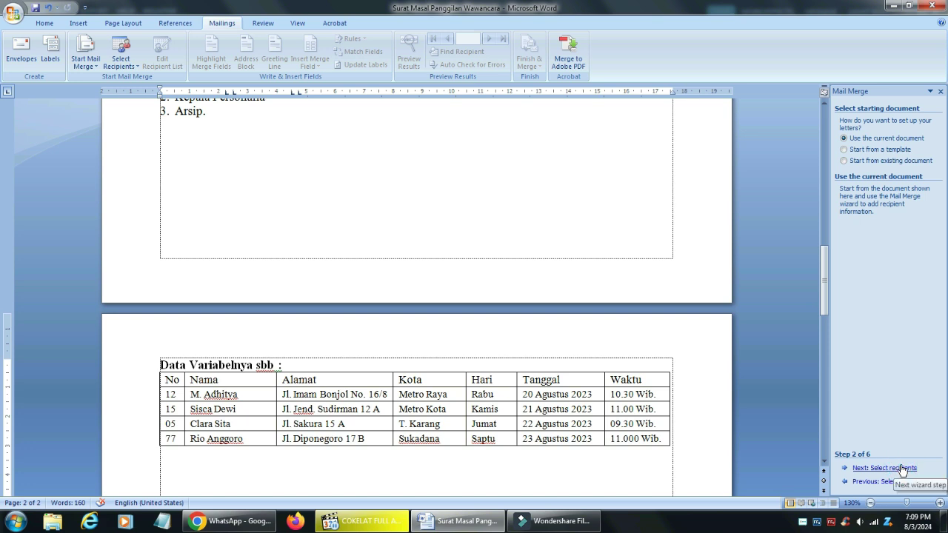
{"action": "left_click", "coordinate": [888, 468]}
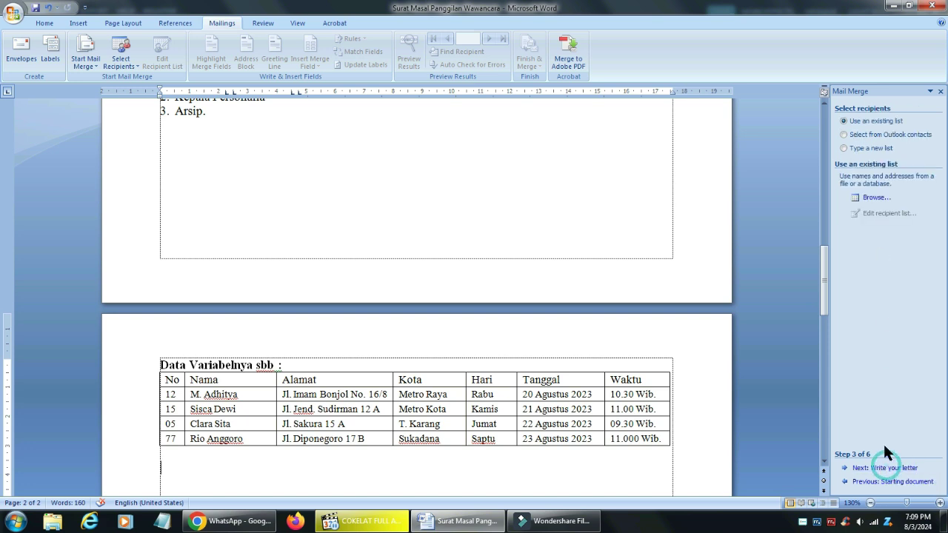
{"action": "left_click", "coordinate": [868, 151]}
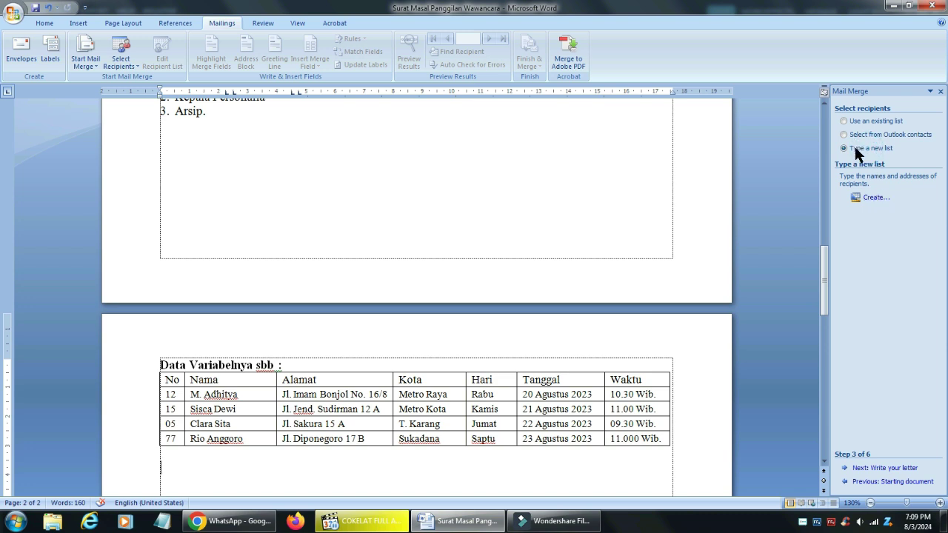
{"action": "left_click", "coordinate": [875, 197]}
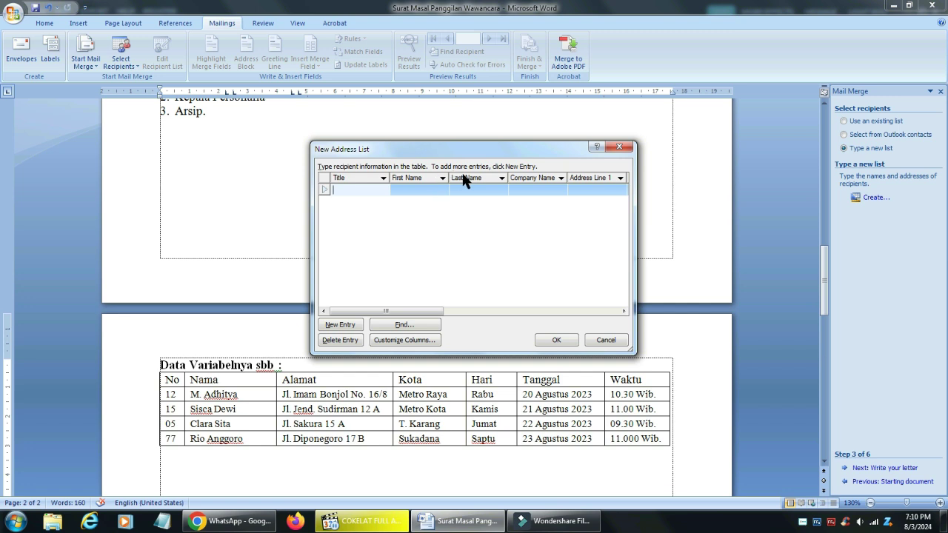
Rename the Title, First Name and Last Name fields to No, Nama and Alamat
{"action": "left_click", "coordinate": [420, 340]}
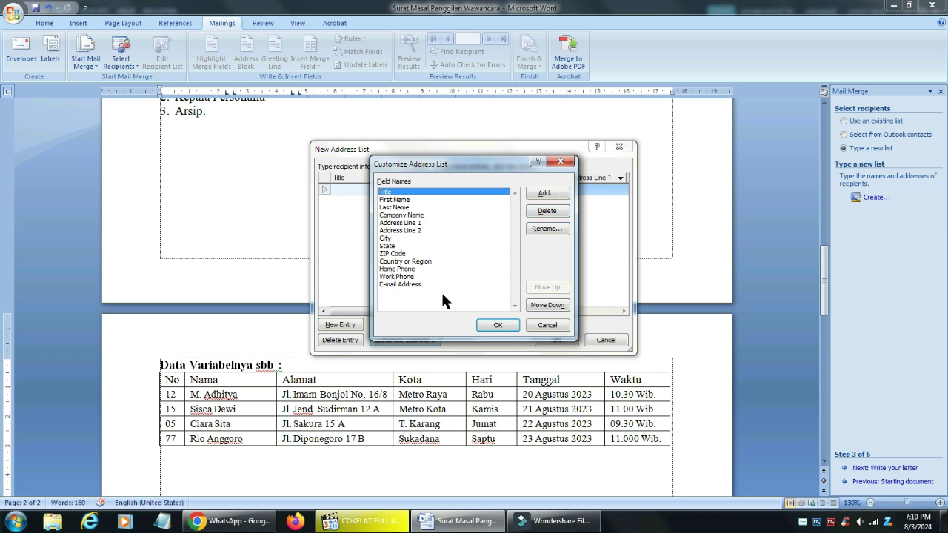
{"action": "left_click", "coordinate": [549, 229]}
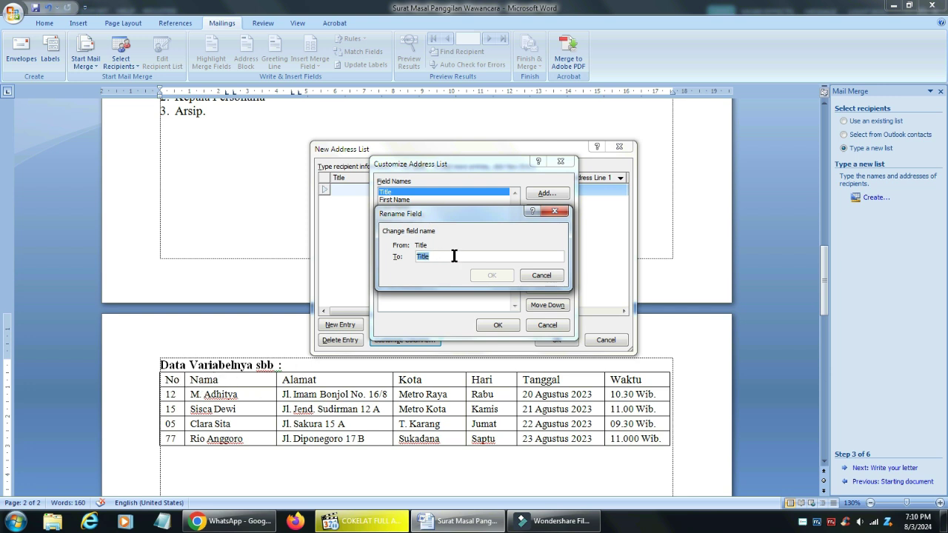
{"action": "type", "text": "No"}
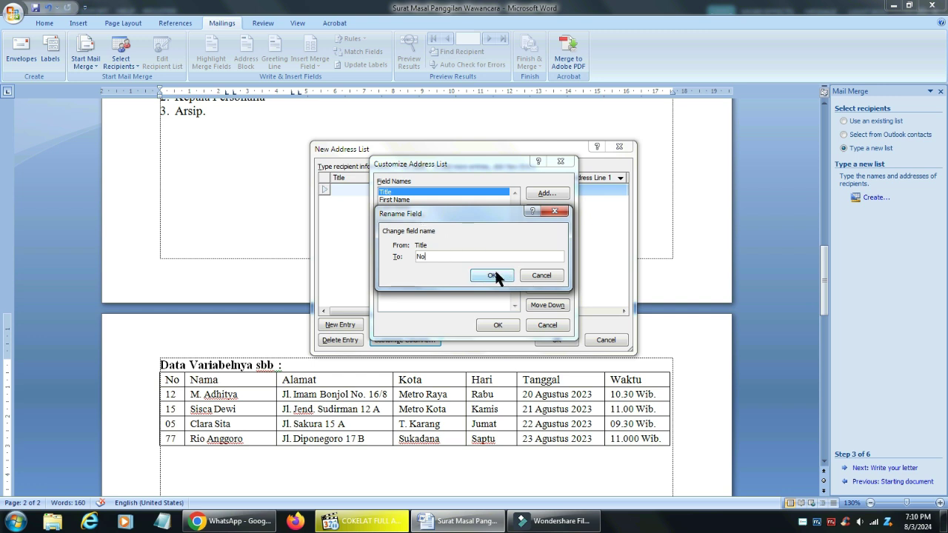
{"action": "left_click", "coordinate": [494, 275]}
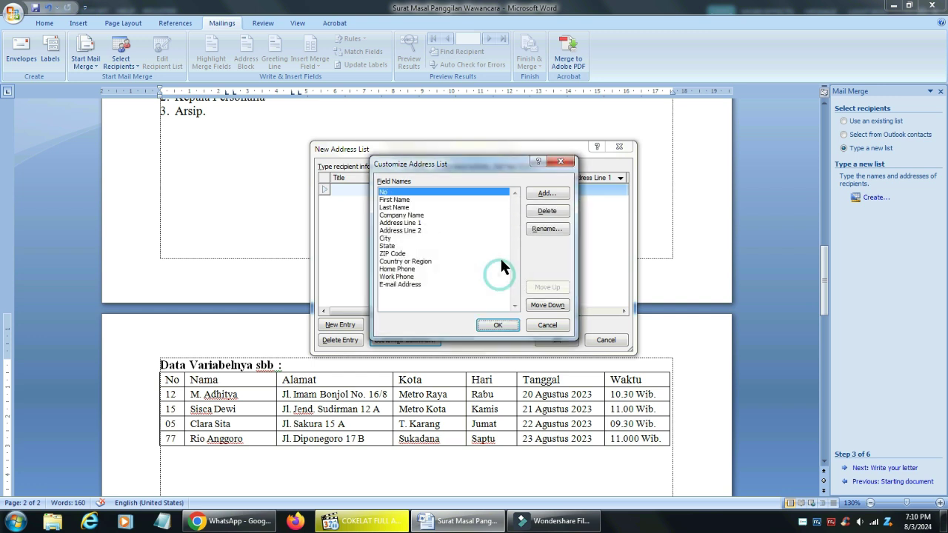
{"action": "left_click", "coordinate": [405, 200]}
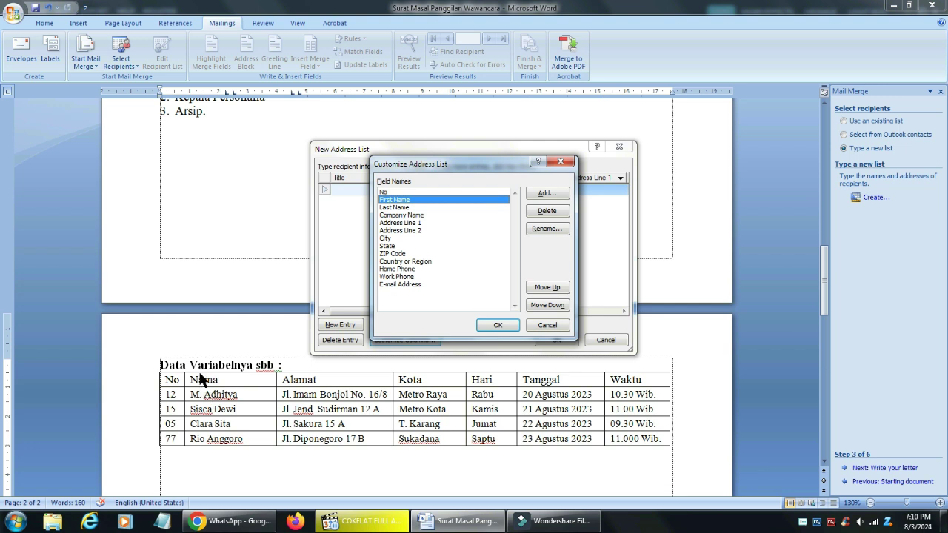
{"action": "left_click", "coordinate": [544, 228]}
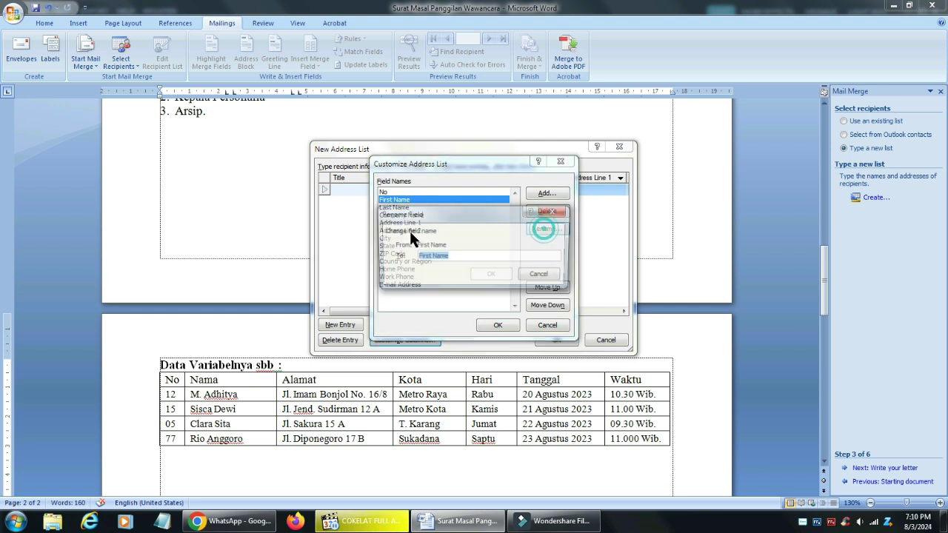
{"action": "type", "text": "Nama"}
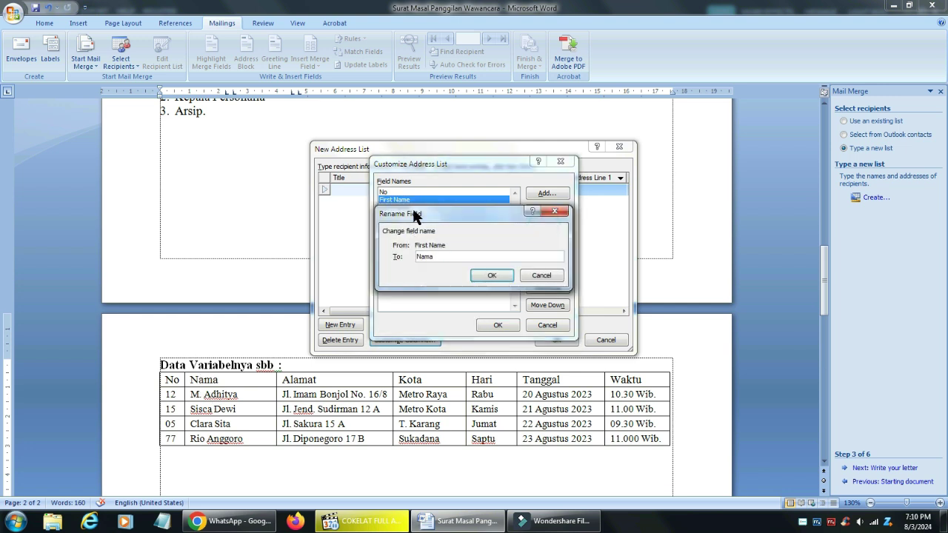
{"action": "left_click", "coordinate": [494, 274]}
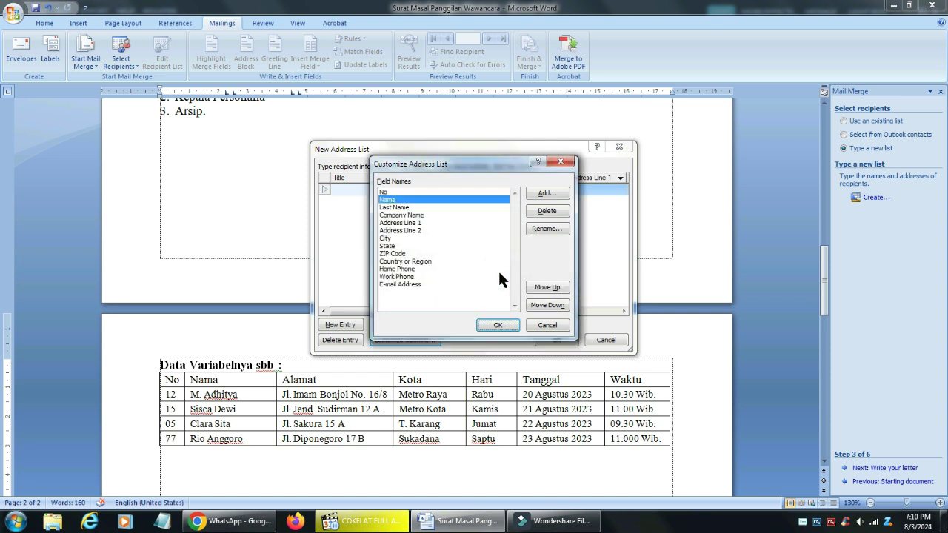
{"action": "left_click", "coordinate": [403, 208]}
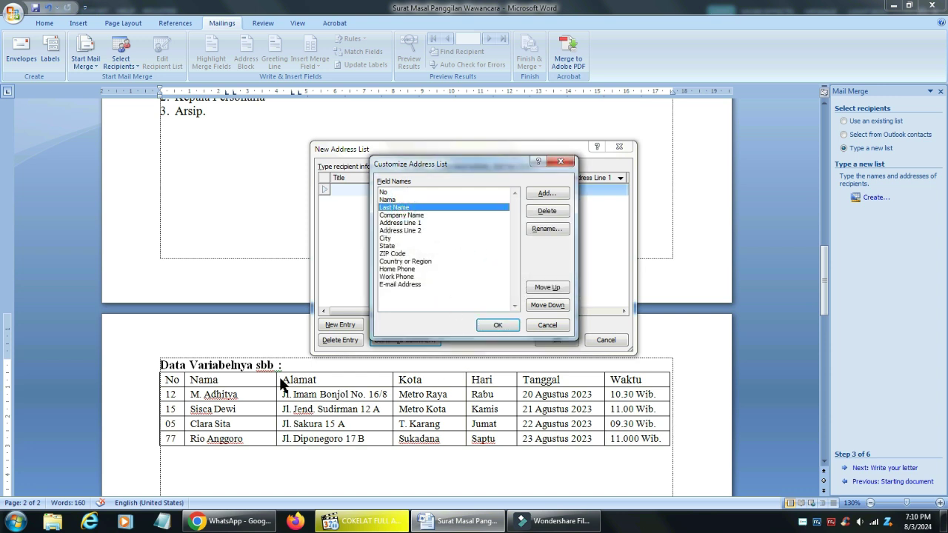
{"action": "left_click", "coordinate": [555, 227]}
{"action": "type", "text": "Alamat"}
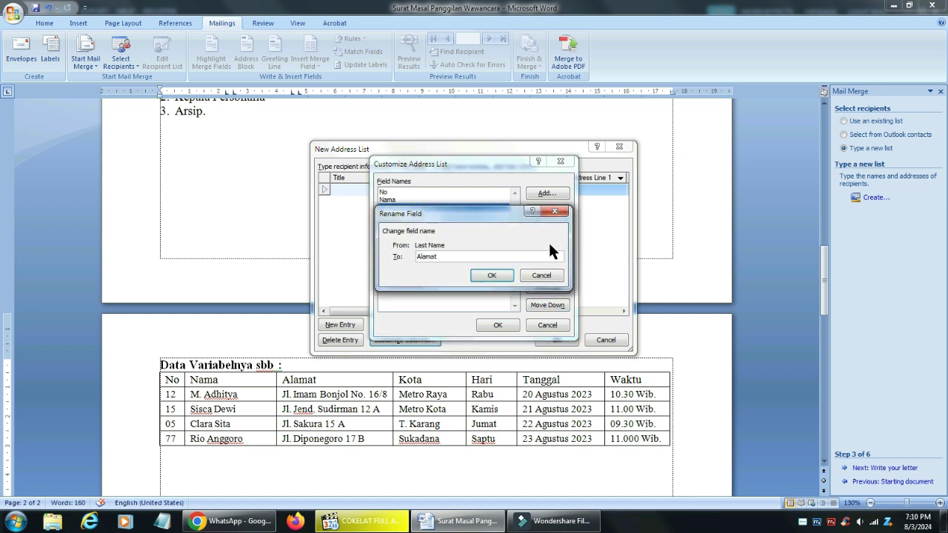
{"action": "left_click", "coordinate": [491, 274]}
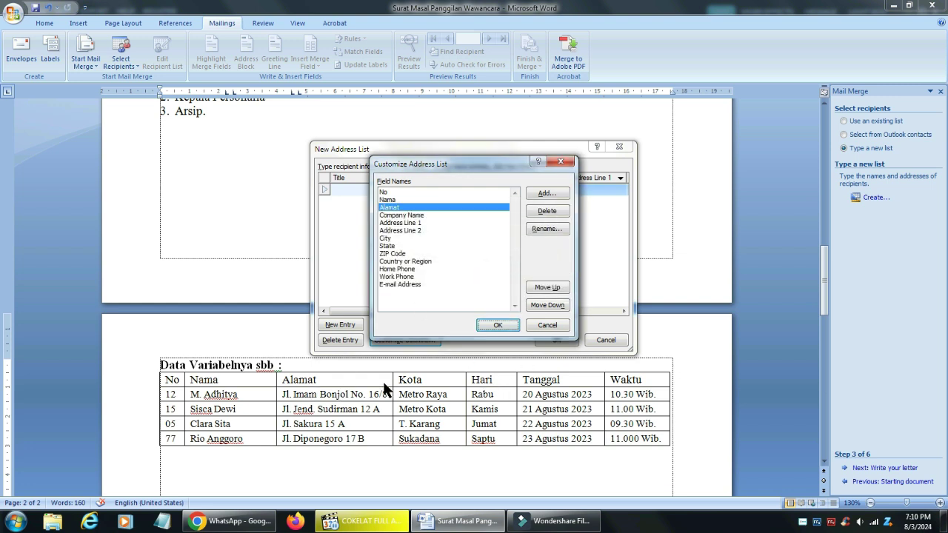
Rename Company Name to Kota and Address Line 1 to Hari
{"action": "left_click", "coordinate": [428, 215]}
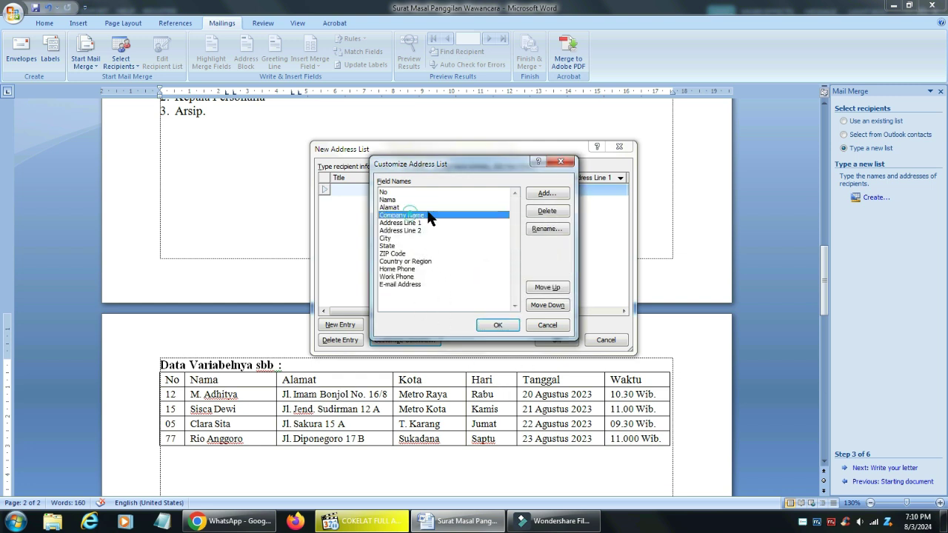
{"action": "left_click", "coordinate": [545, 228]}
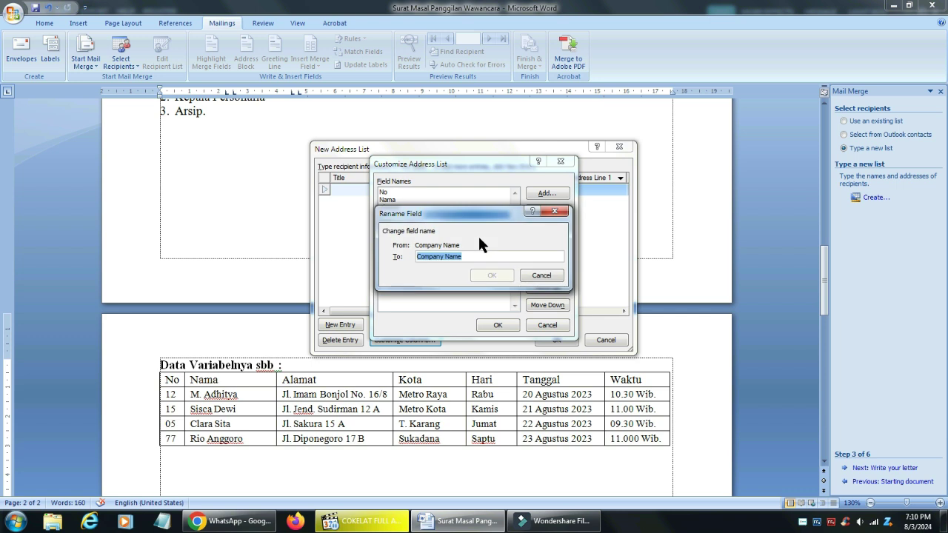
{"action": "type", "text": "Kota"}
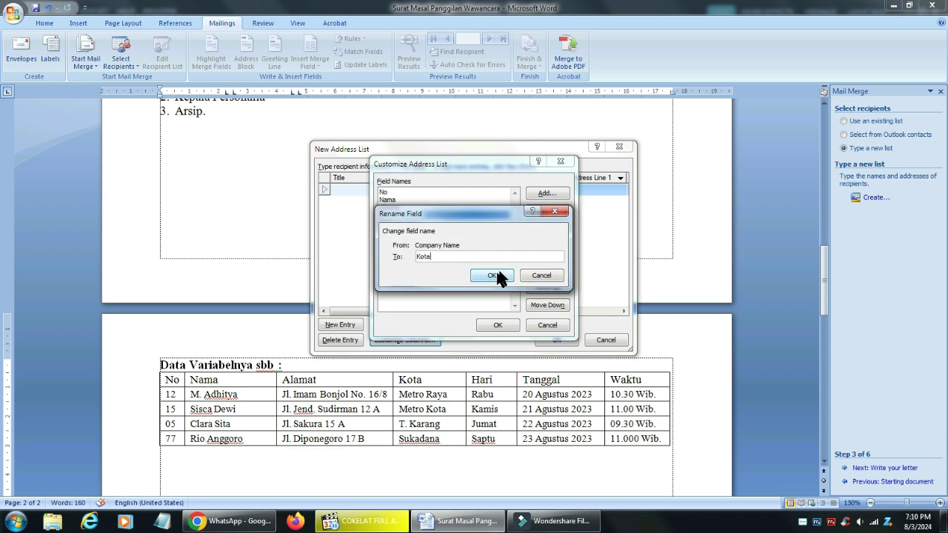
{"action": "left_click", "coordinate": [492, 274]}
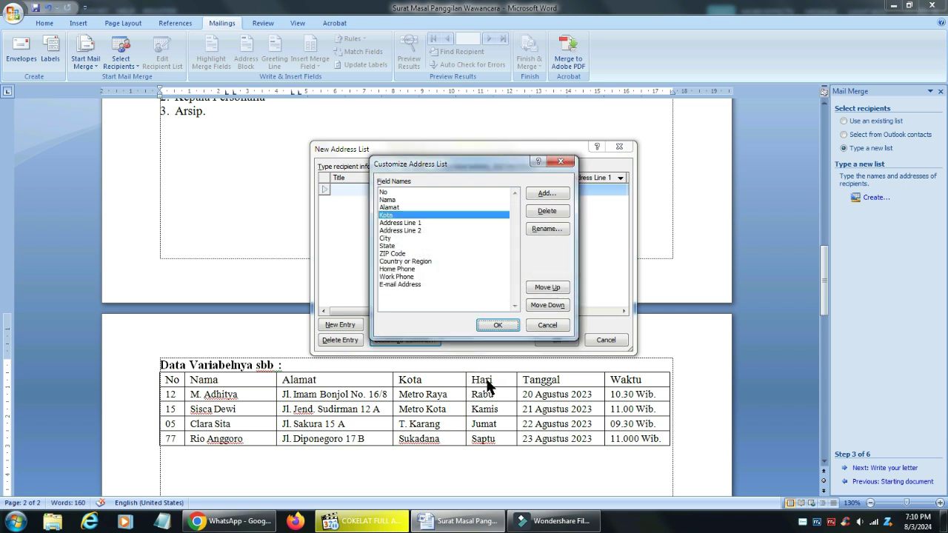
{"action": "left_click", "coordinate": [415, 222]}
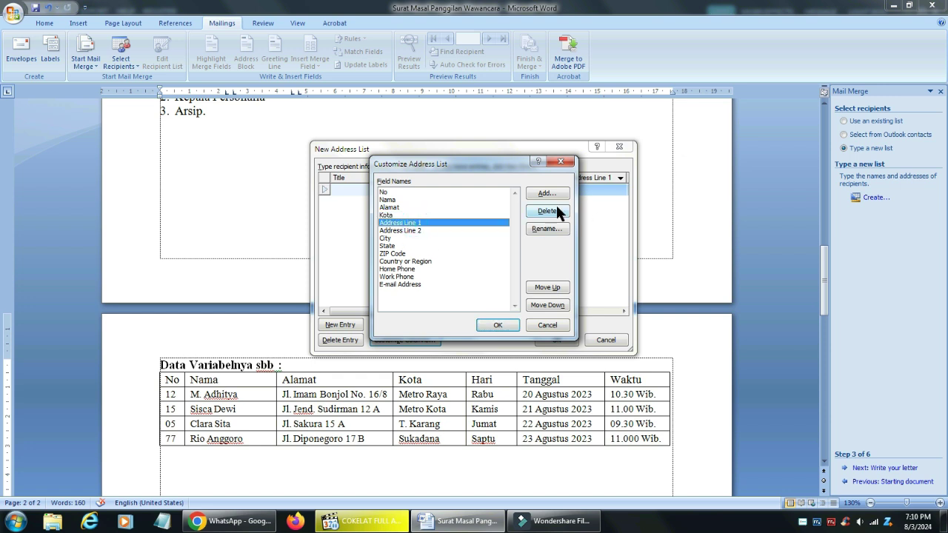
{"action": "left_click", "coordinate": [557, 229]}
{"action": "type", "text": "Hari"}
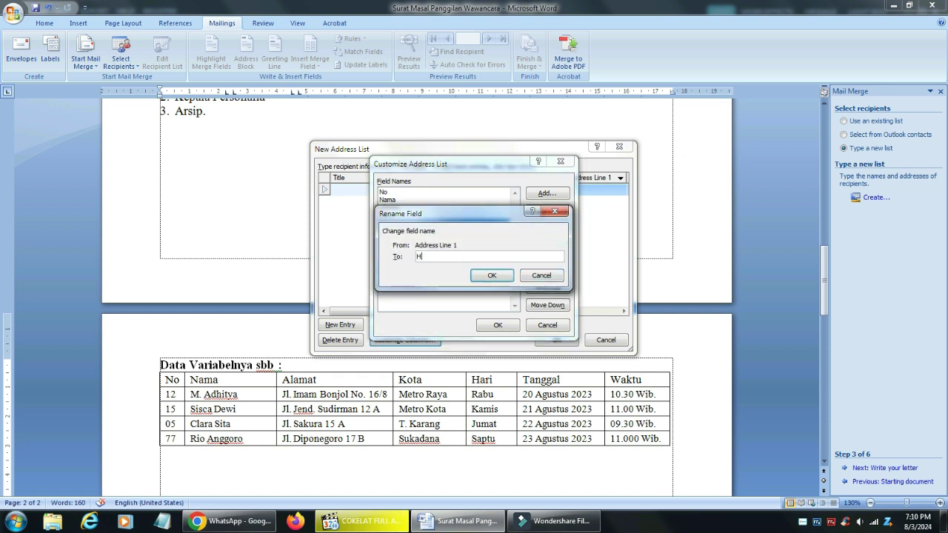
{"action": "left_click", "coordinate": [491, 275]}
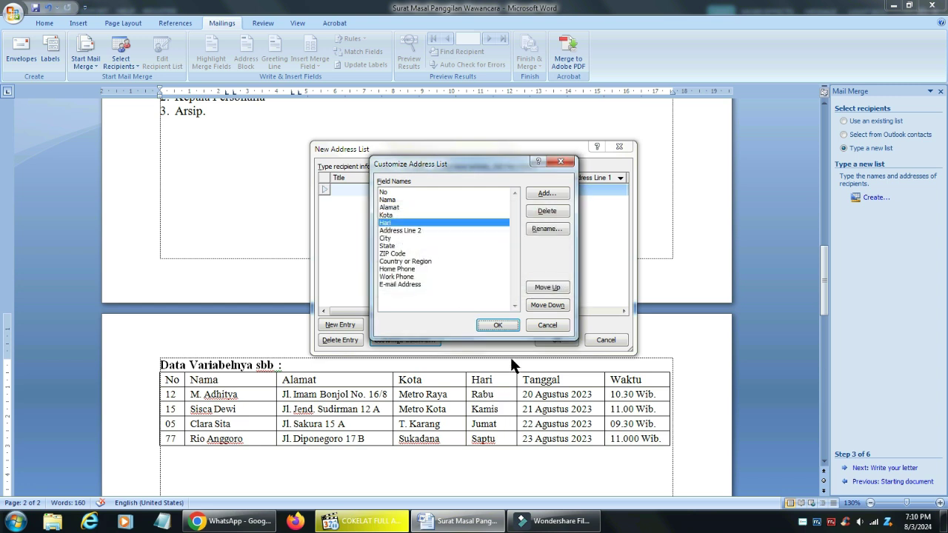
Rename Address Line 2 to Tanggal and City to Waktu
{"action": "left_click", "coordinate": [411, 231]}
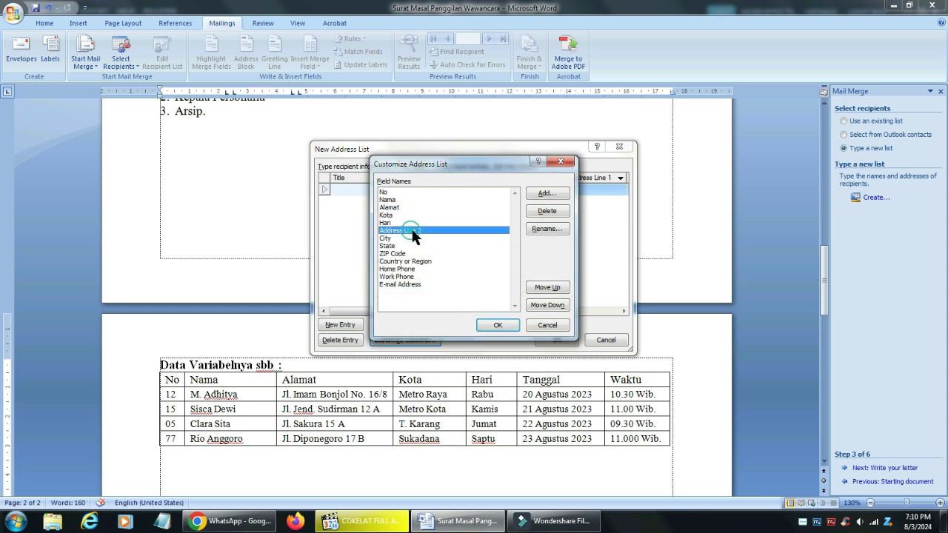
{"action": "left_click", "coordinate": [547, 229]}
{"action": "type", "text": "Tanggal"}
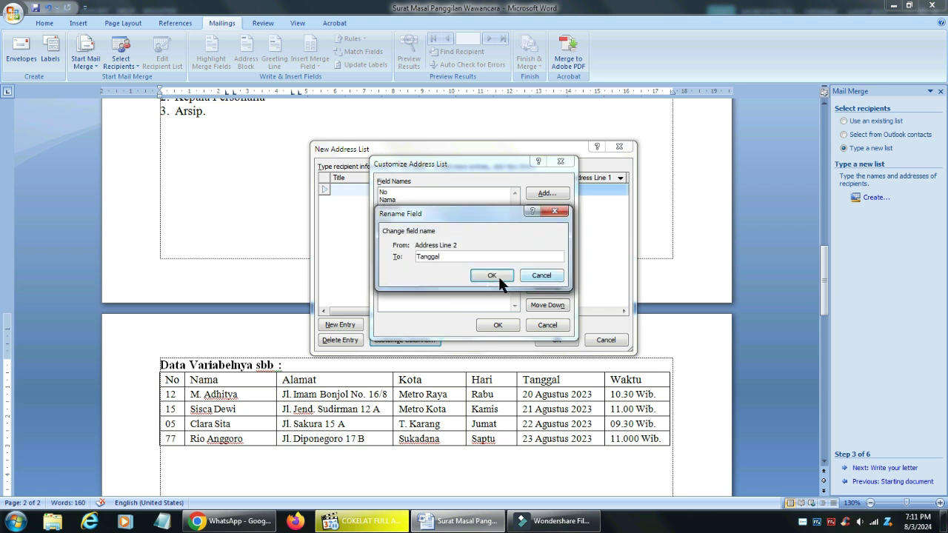
{"action": "left_click", "coordinate": [485, 272]}
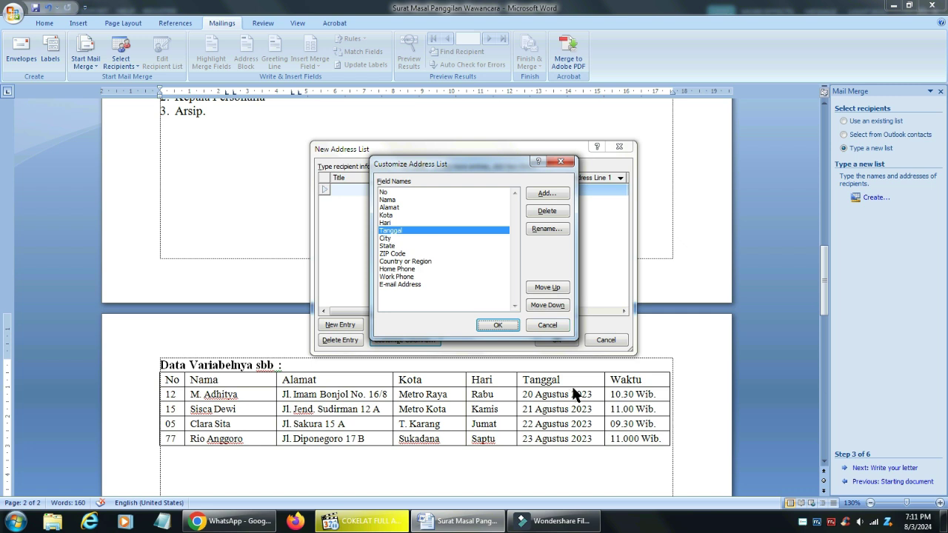
{"action": "left_click", "coordinate": [385, 238]}
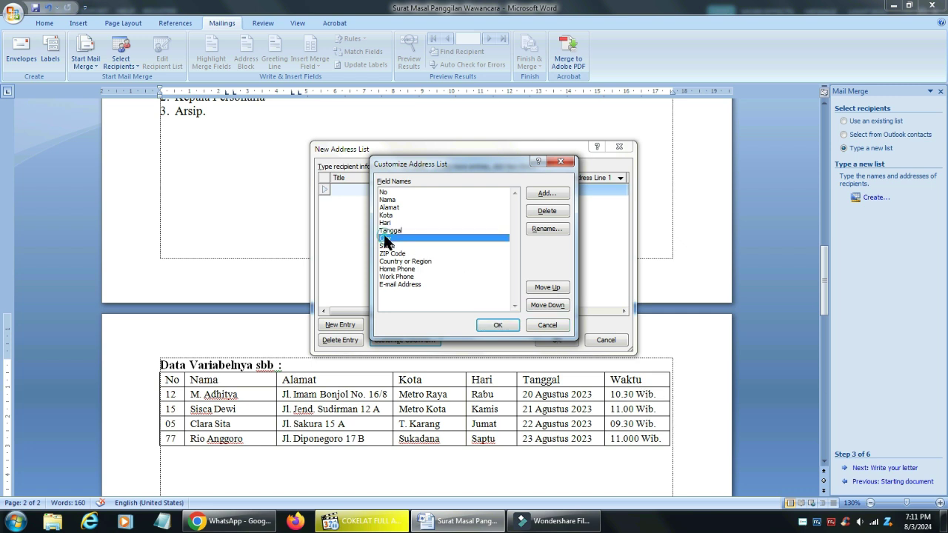
{"action": "left_click", "coordinate": [547, 229]}
{"action": "type", "text": "Waktu"}
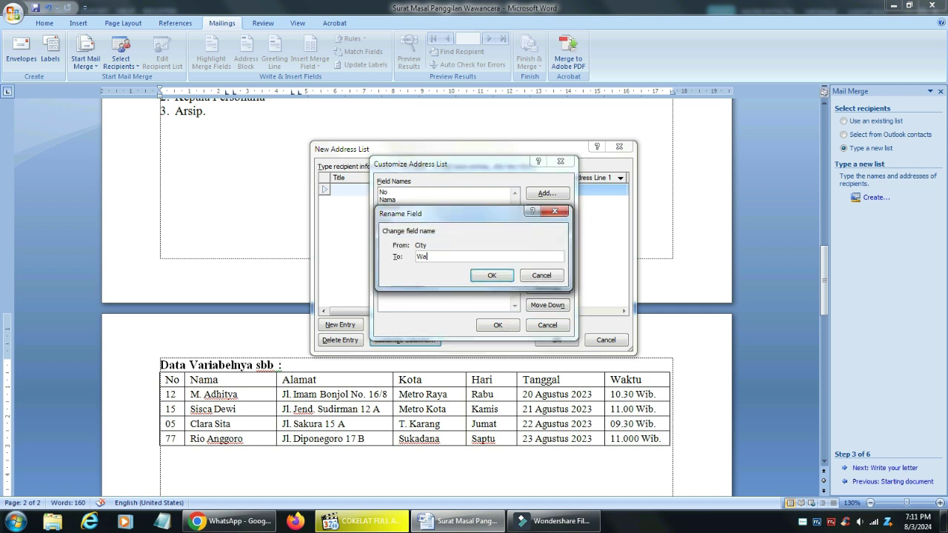
{"action": "left_click", "coordinate": [497, 272]}
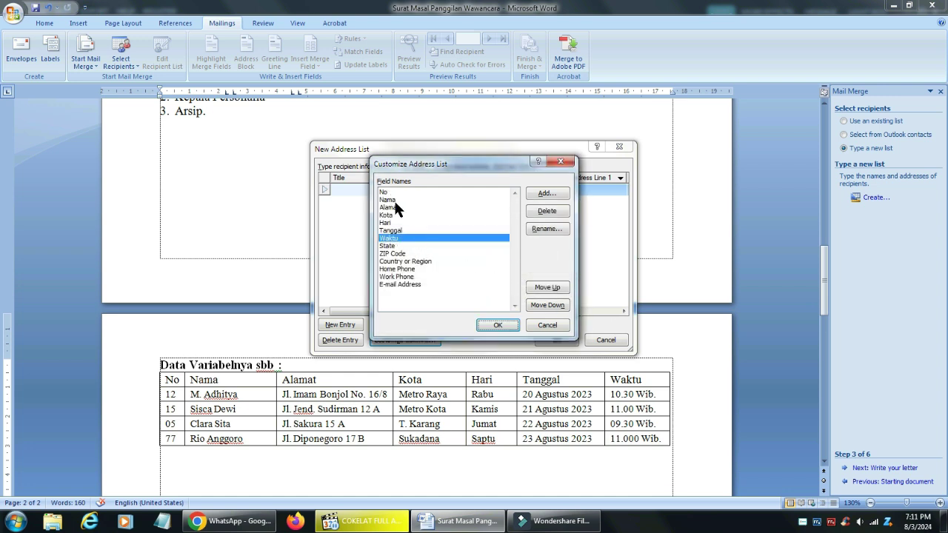
Delete the State and ZIP Code fields and apply the customized field list
{"action": "left_click", "coordinate": [392, 246]}
{"action": "left_click", "coordinate": [546, 212]}
{"action": "left_click", "coordinate": [453, 291]}
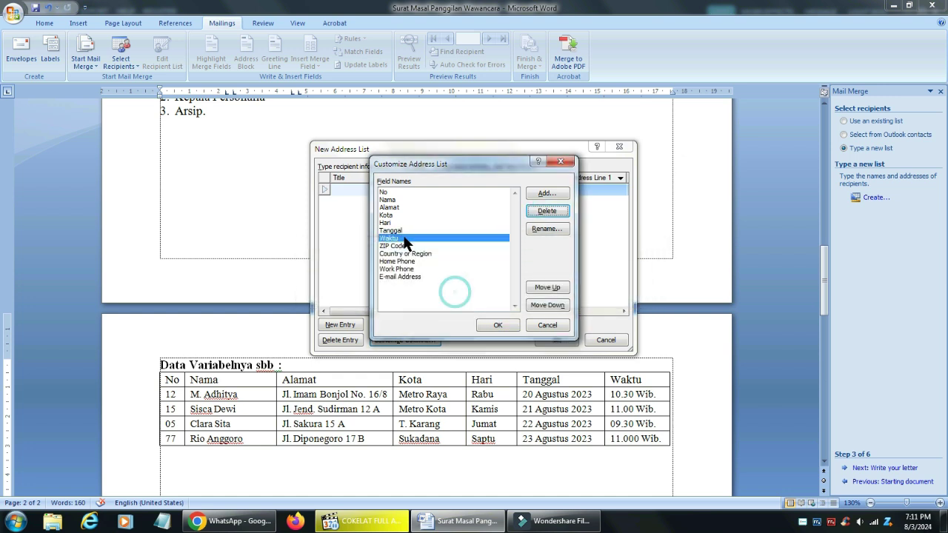
{"action": "left_click", "coordinate": [398, 247]}
{"action": "left_click", "coordinate": [547, 211]}
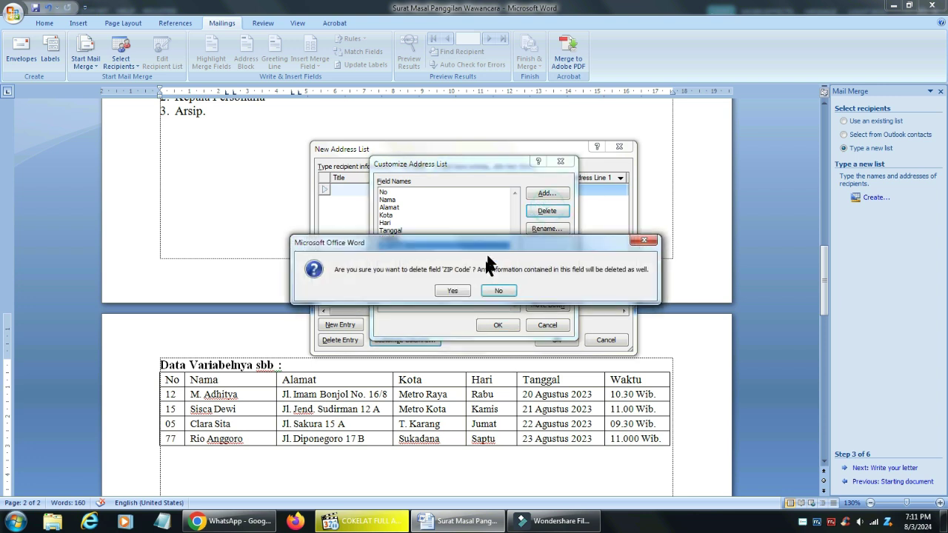
{"action": "left_click", "coordinate": [453, 290]}
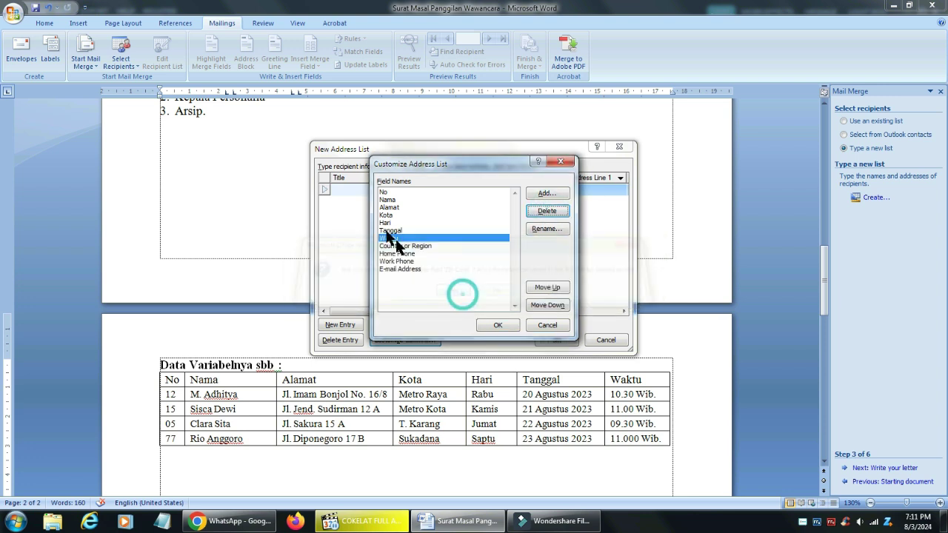
{"action": "left_click", "coordinate": [498, 325]}
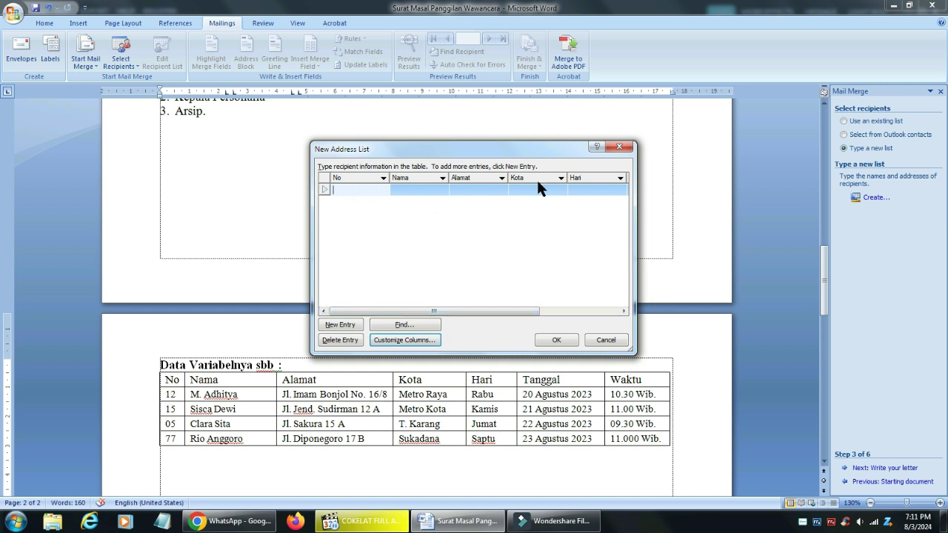
Fill in the first recipient's name, street address, city, date and time 09.30 Wib
{"action": "key", "text": "Tab"}
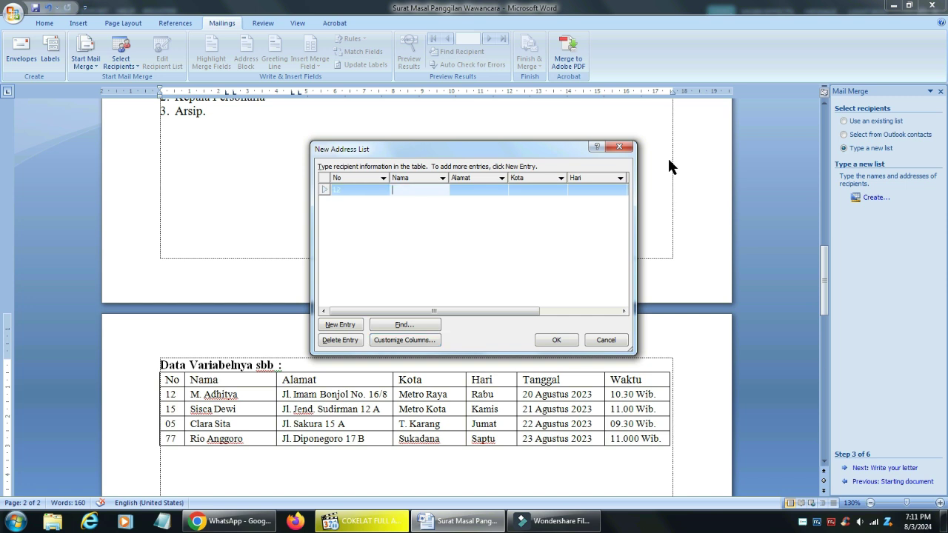
{"action": "type", "text": "M. Adhitya"}
{"action": "key", "text": "Tab"}
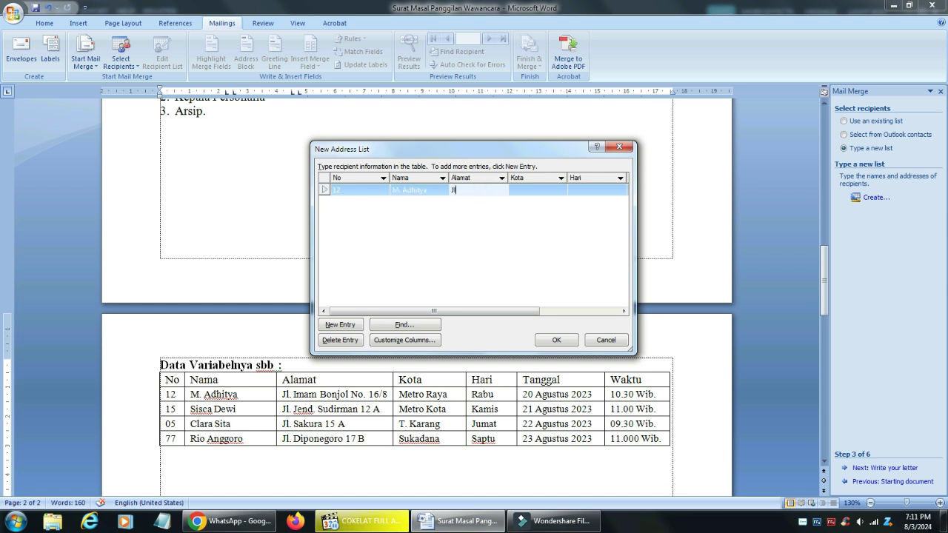
{"action": "key", "text": "Tab"}
{"action": "type", "text": "Metro"}
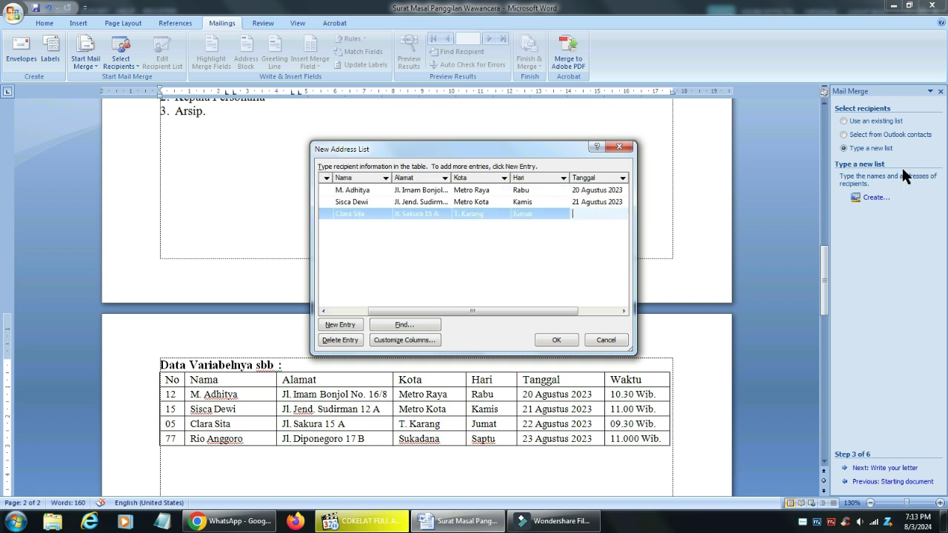
{"action": "type", "text": "Agustus 2023"}
{"action": "key", "text": "Tab"}
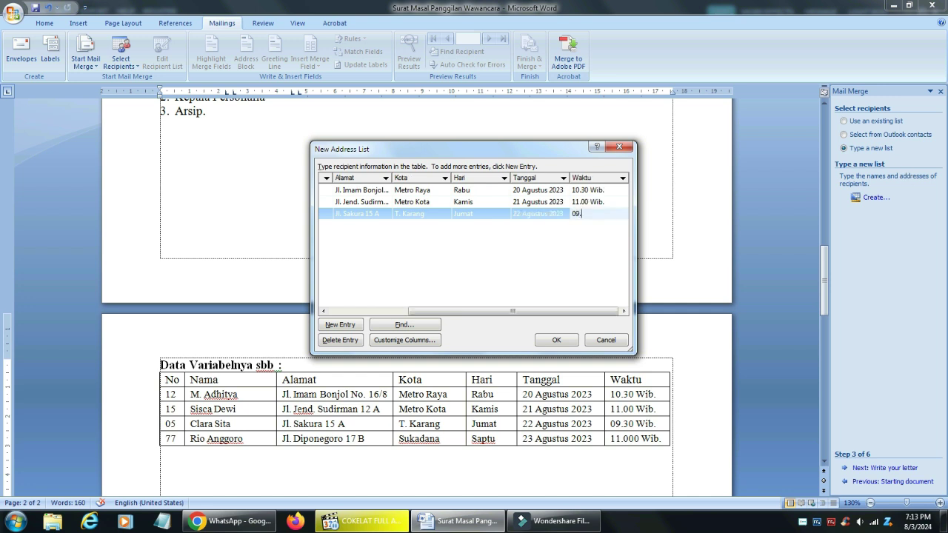
{"action": "type", "text": "09.30 Wib."}
{"action": "key", "text": "Tab"}
Start the next entry with No 77 and the second recipient's name
{"action": "type", "text": "77"}
{"action": "key", "text": "Tab"}
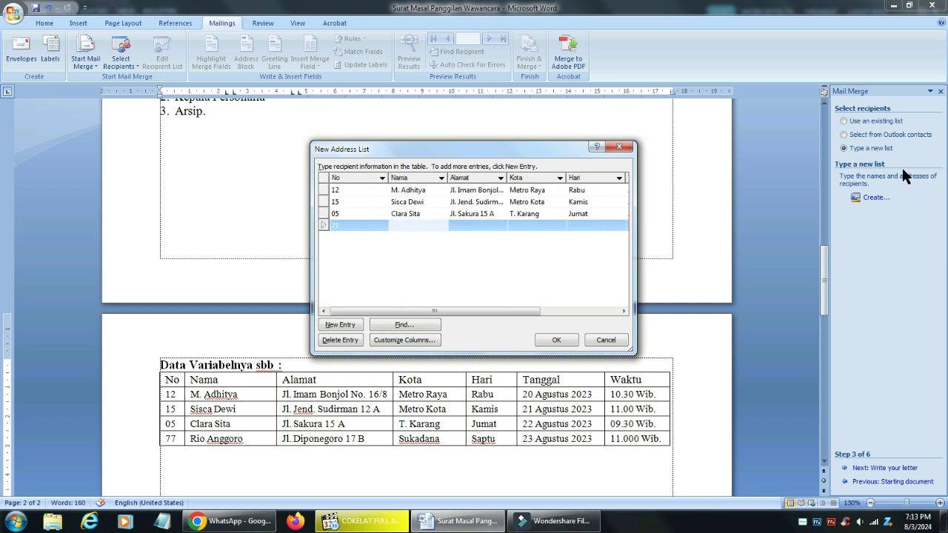
{"action": "key", "text": "Tab"}
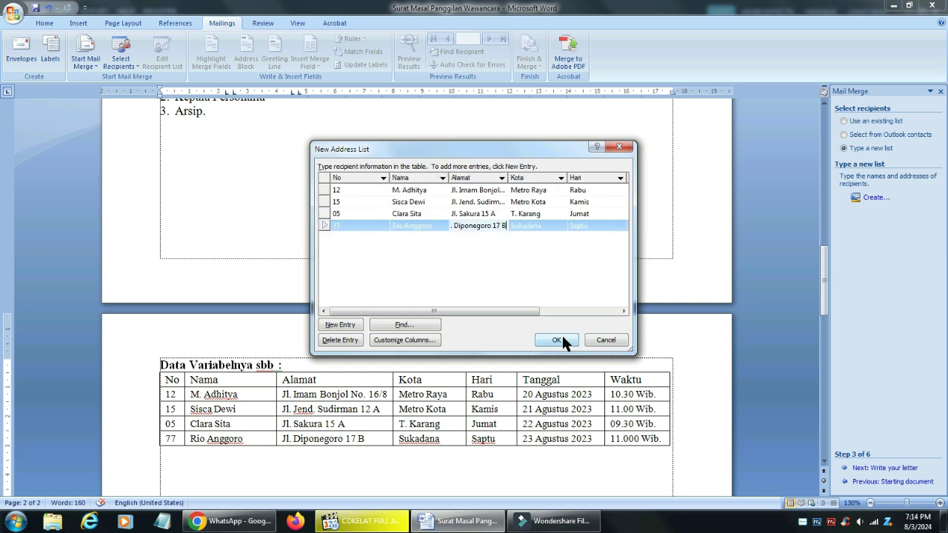
Save the recipient list as 'Surat Panggilan Wawancara' in DATABASE SOURCE SURAT MASSAL on drive D
{"action": "left_click", "coordinate": [559, 339]}
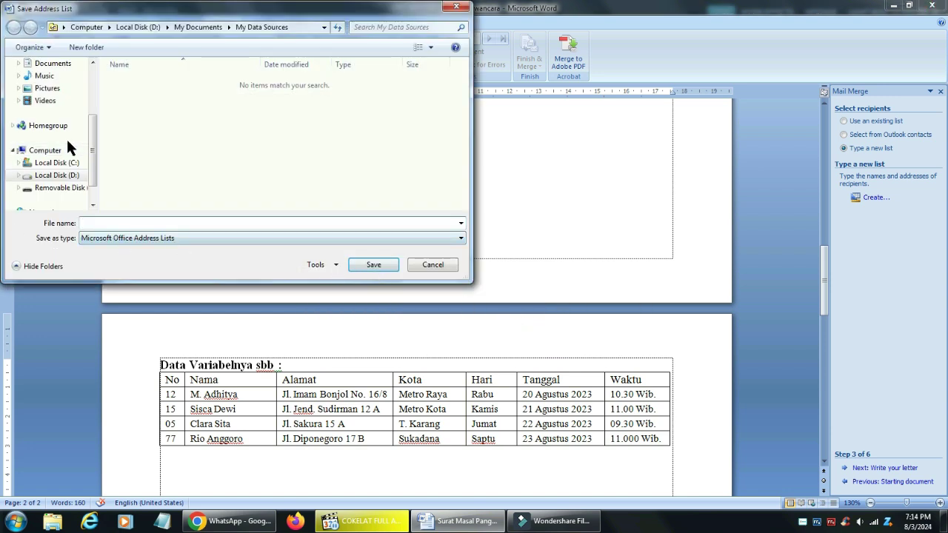
{"action": "left_click_drag", "start_coordinate": [92, 147], "coordinate": [94, 82]}
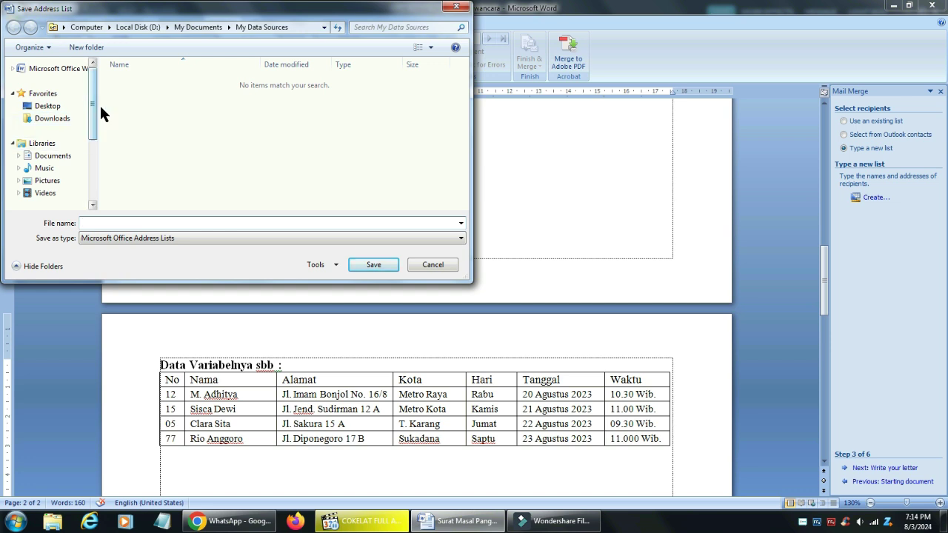
{"action": "left_click_drag", "start_coordinate": [92, 100], "coordinate": [98, 158]}
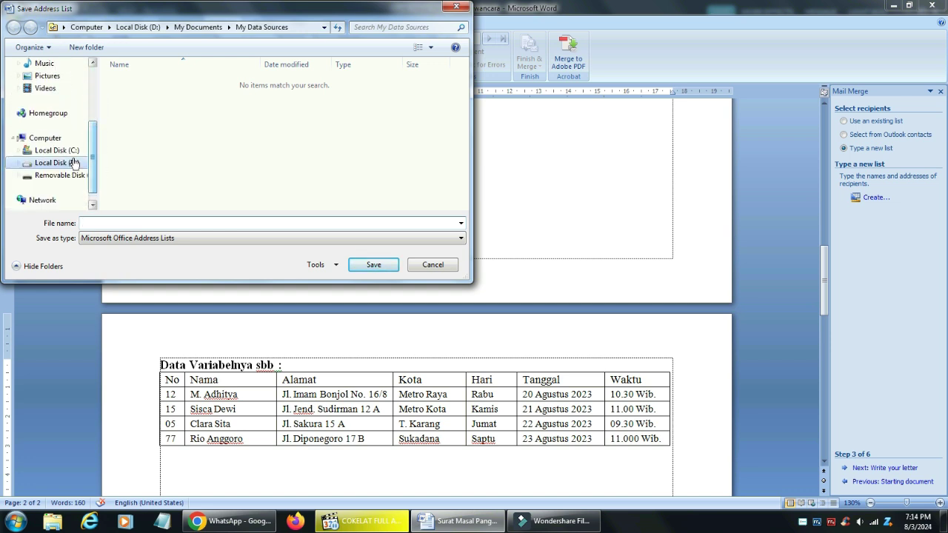
{"action": "left_click", "coordinate": [72, 163]}
{"action": "left_click", "coordinate": [201, 96]}
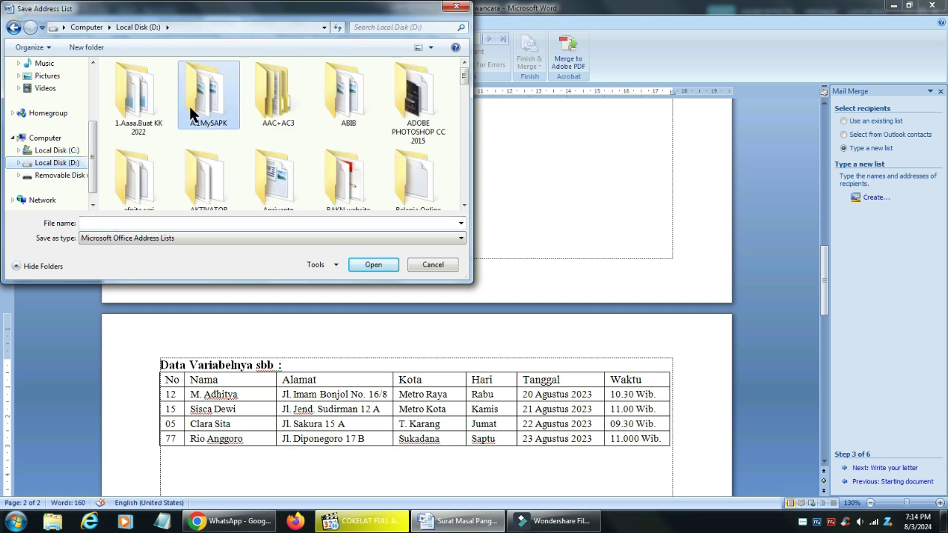
{"action": "key", "text": "f"}
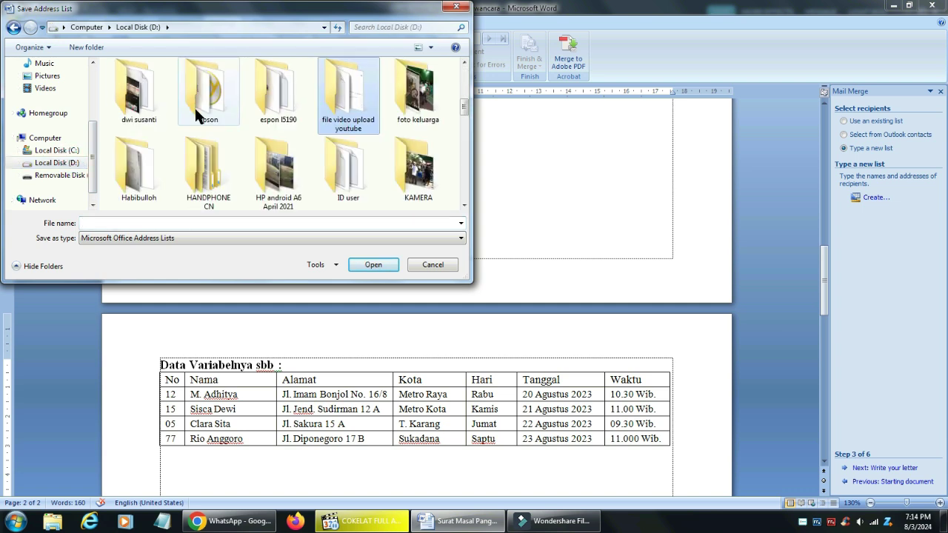
{"action": "key", "text": "d"}
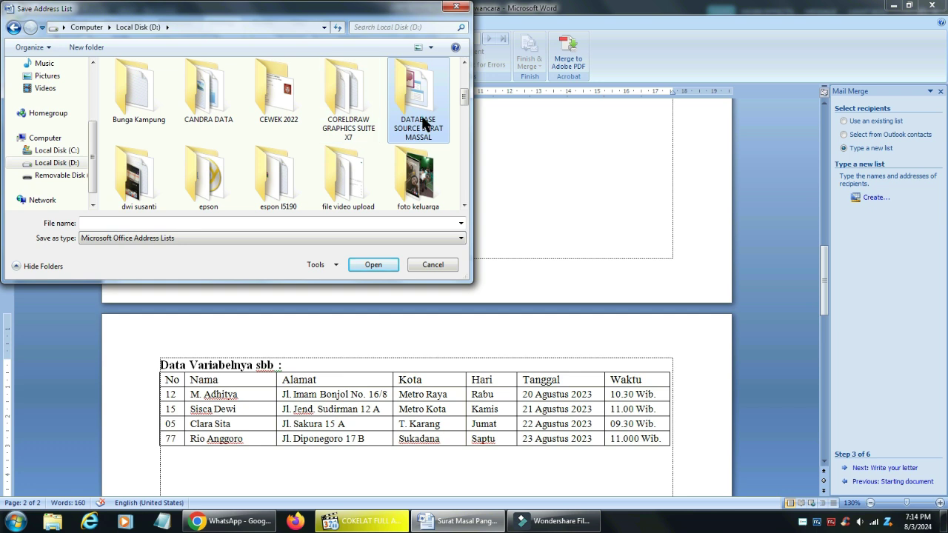
{"action": "double_click", "coordinate": [420, 118]}
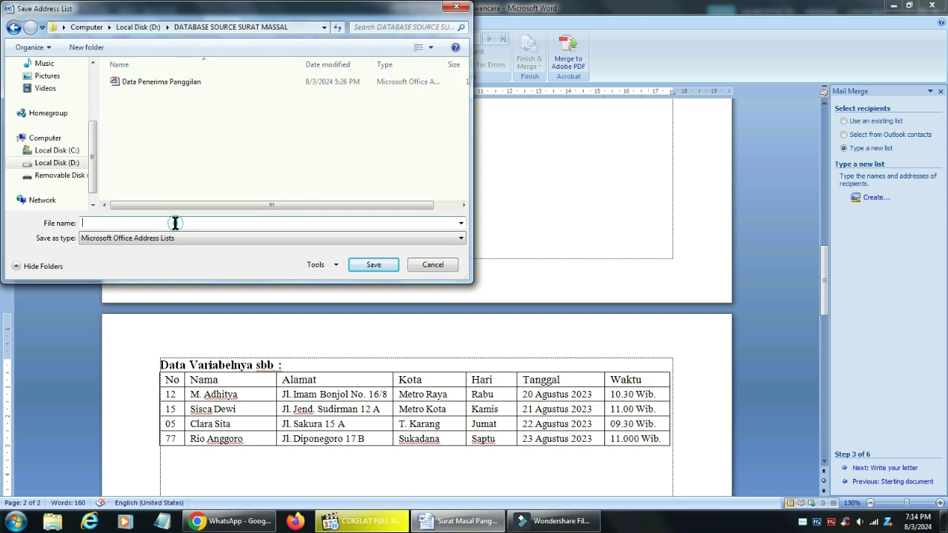
{"action": "type", "text": "Surat Panggilan Wawancara"}
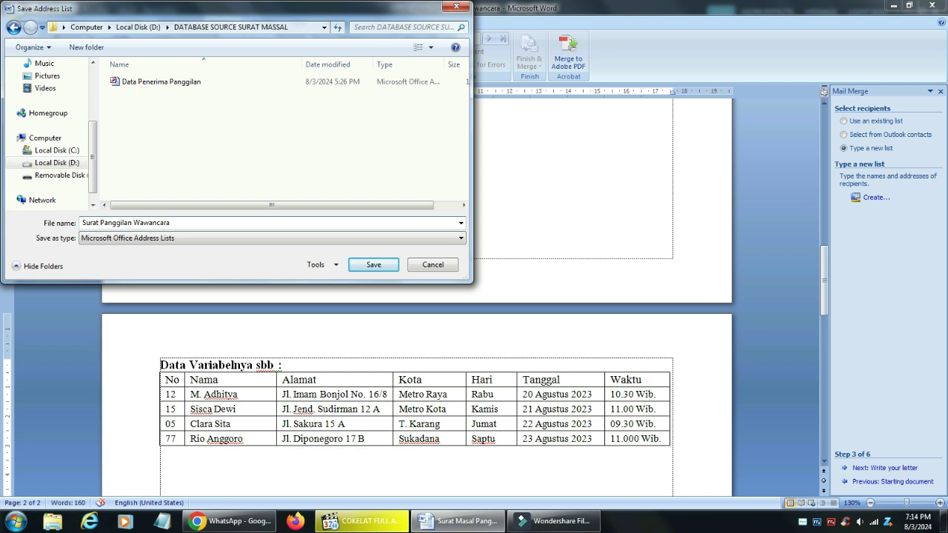
{"action": "left_click", "coordinate": [392, 269]}
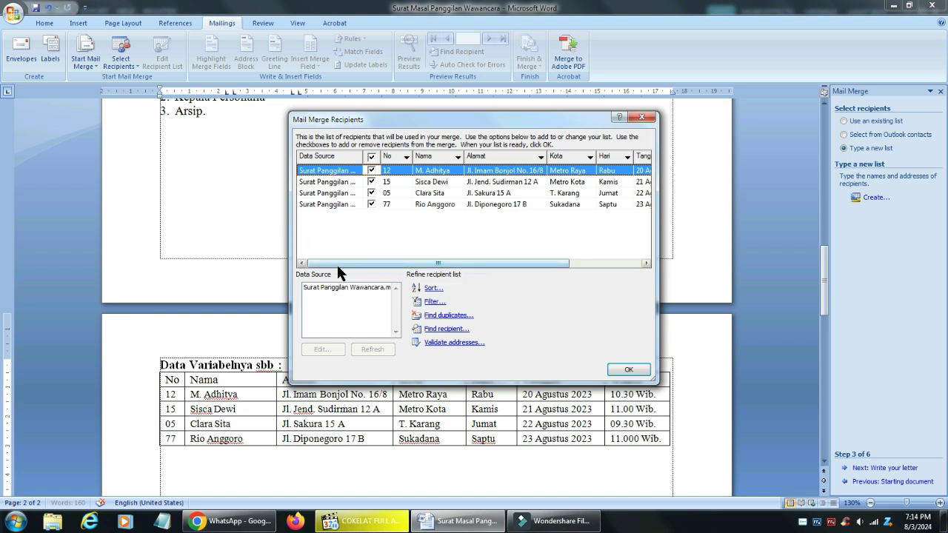
Accept the list in Mail Merge Recipients and return to the document start
{"action": "left_click", "coordinate": [433, 194]}
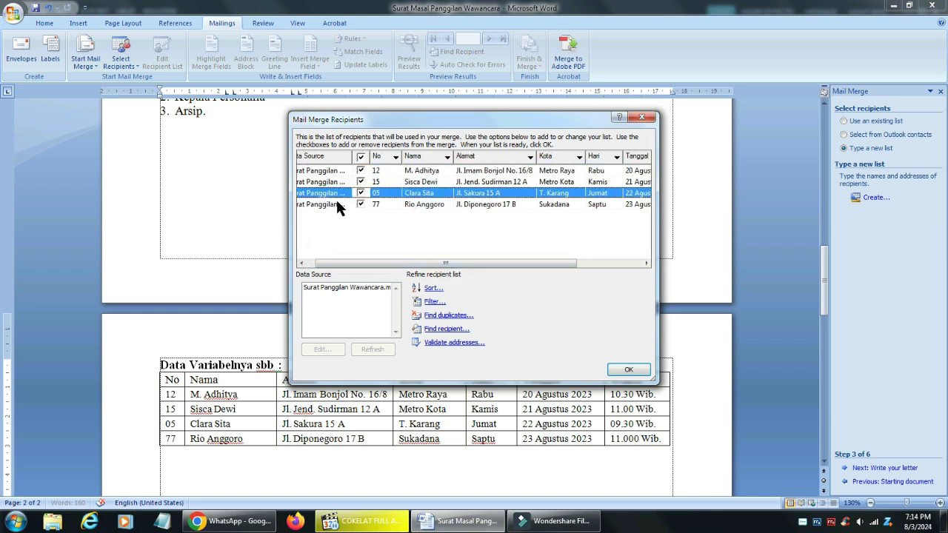
{"action": "left_click", "coordinate": [633, 364]}
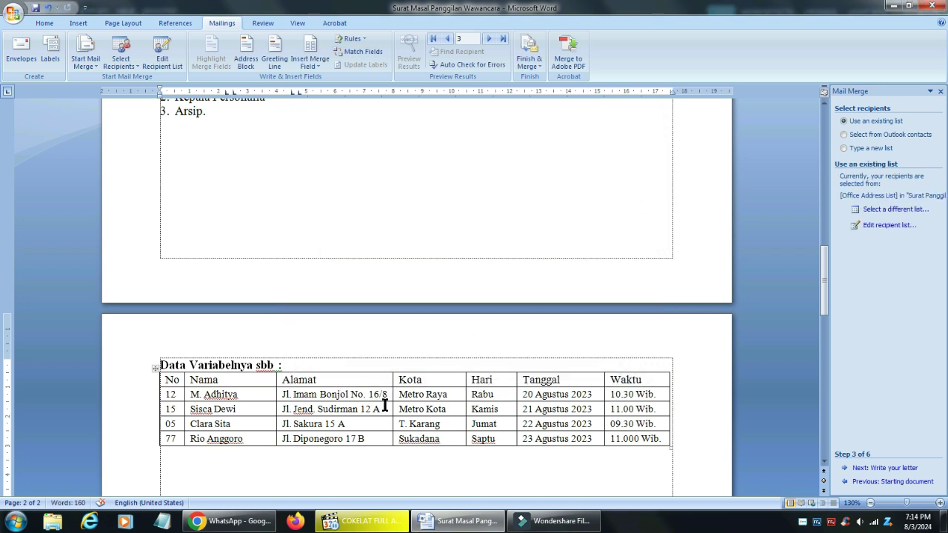
{"action": "key", "text": "ctrl+Home"}
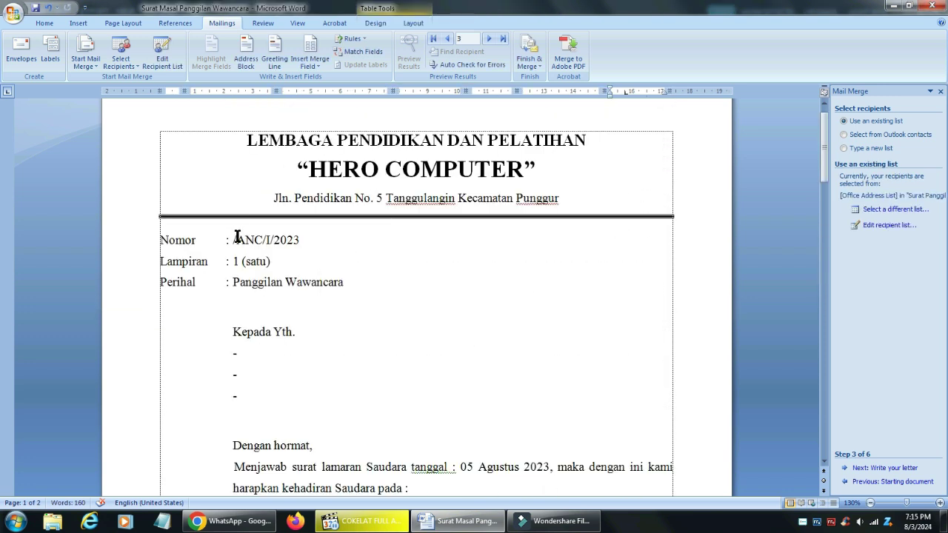
Place the cursor just before /ANC/I/2023 on the Nomor line
{"action": "scroll", "coordinate": [237, 269], "scroll_direction": "down", "scroll_amount": 20}
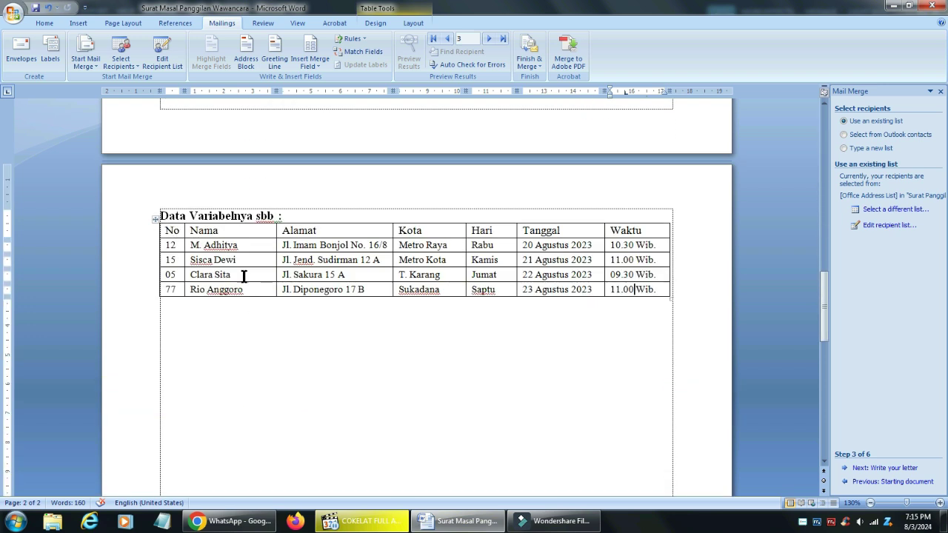
{"action": "scroll", "coordinate": [244, 276], "scroll_direction": "up", "scroll_amount": 20}
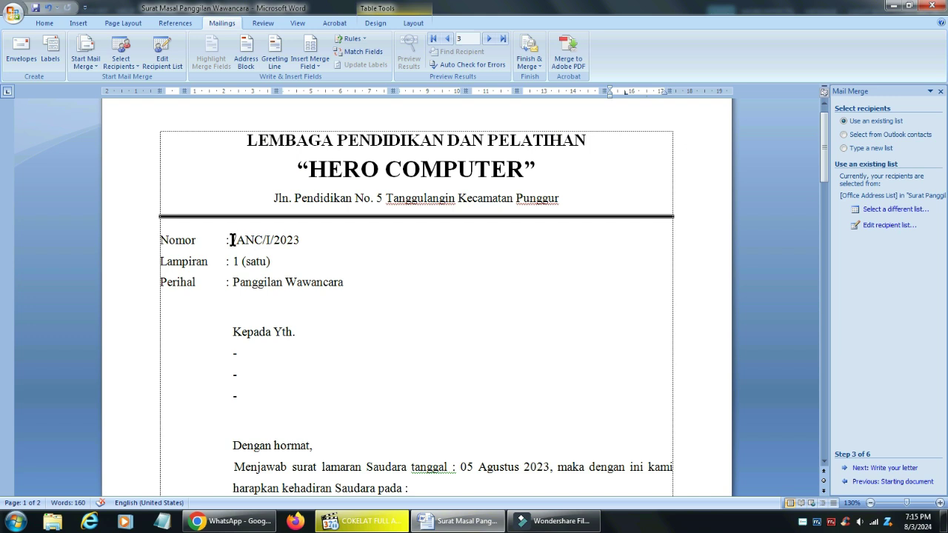
{"action": "left_click", "coordinate": [232, 239]}
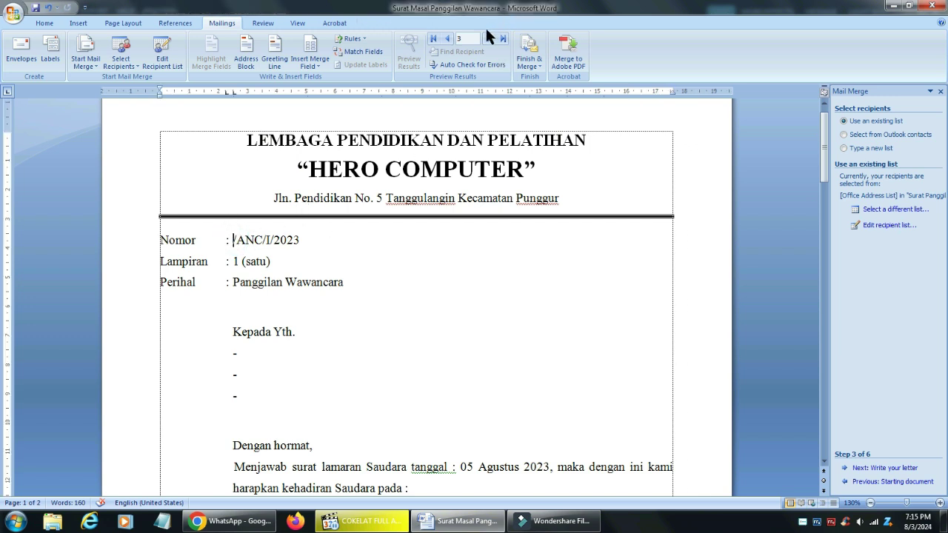
Insert «No» before /ANC/I/2023 and replace the first Kepada Yth. dash with «Nama»
{"action": "left_click", "coordinate": [314, 65]}
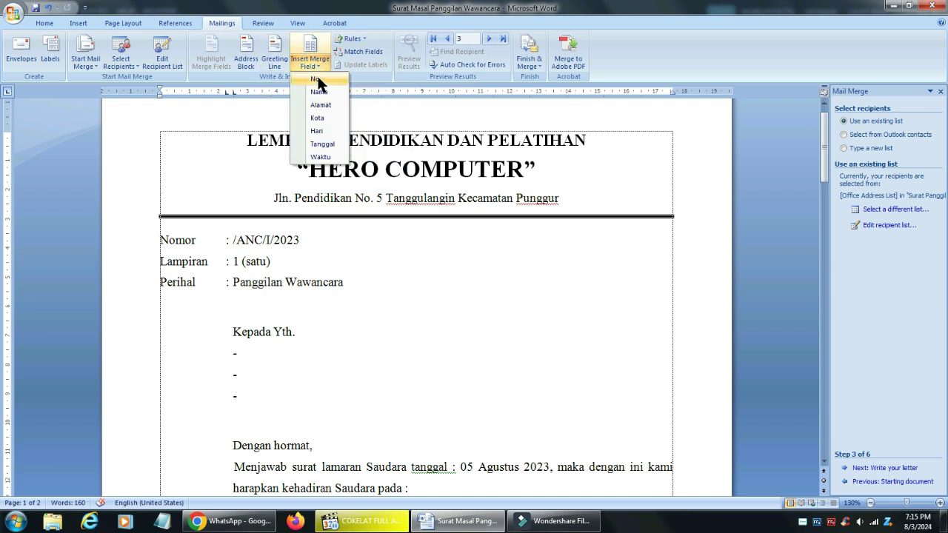
{"action": "left_click", "coordinate": [316, 80]}
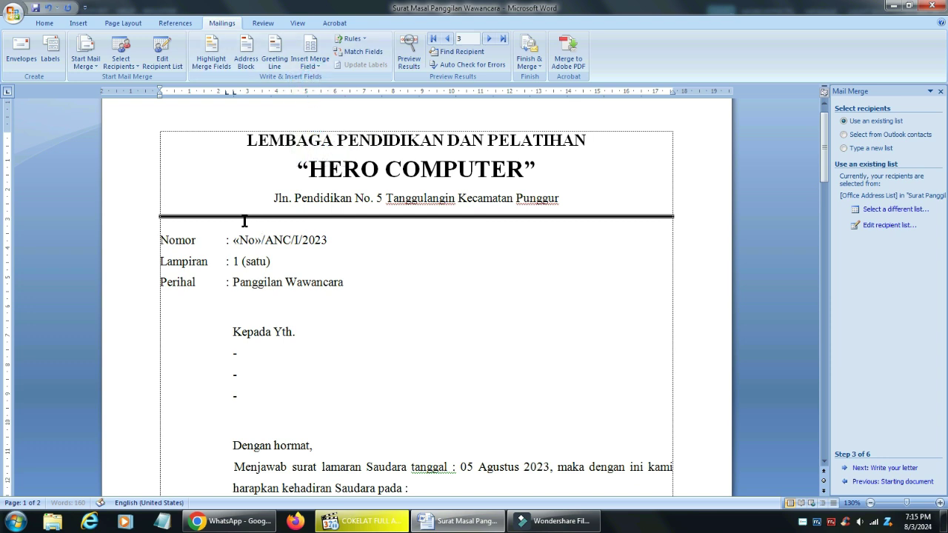
{"action": "scroll", "coordinate": [279, 281], "scroll_direction": "down", "scroll_amount": 1}
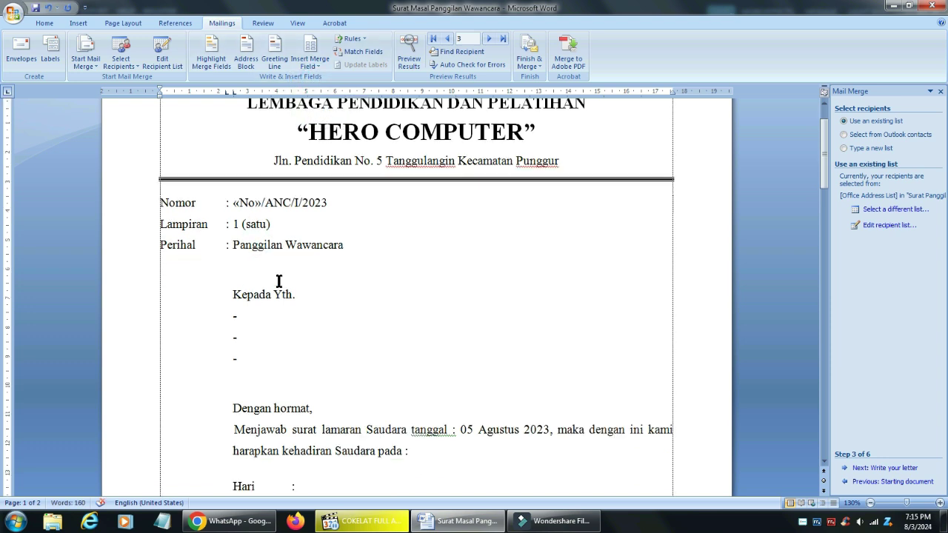
{"action": "left_click", "coordinate": [236, 314]}
{"action": "double_click", "coordinate": [235, 313]}
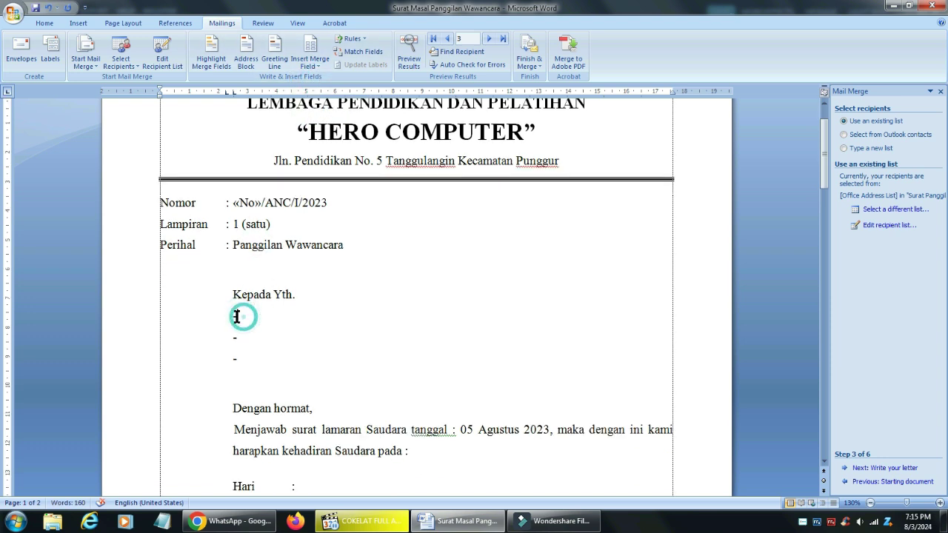
{"action": "left_click", "coordinate": [310, 64]}
{"action": "left_click", "coordinate": [319, 92]}
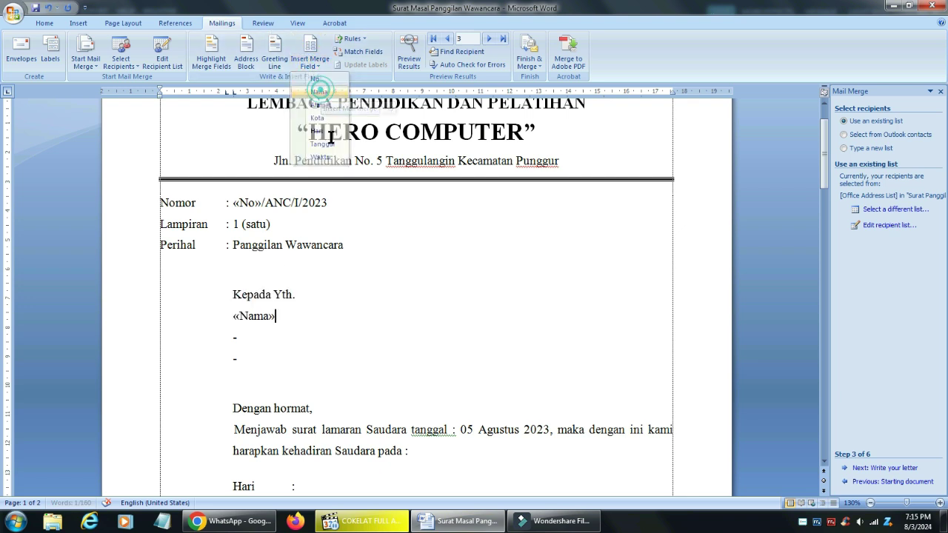
Replace the second and third address dashes with «Alamat» and «Kota»
{"action": "left_click", "coordinate": [235, 337]}
{"action": "double_click", "coordinate": [235, 338]}
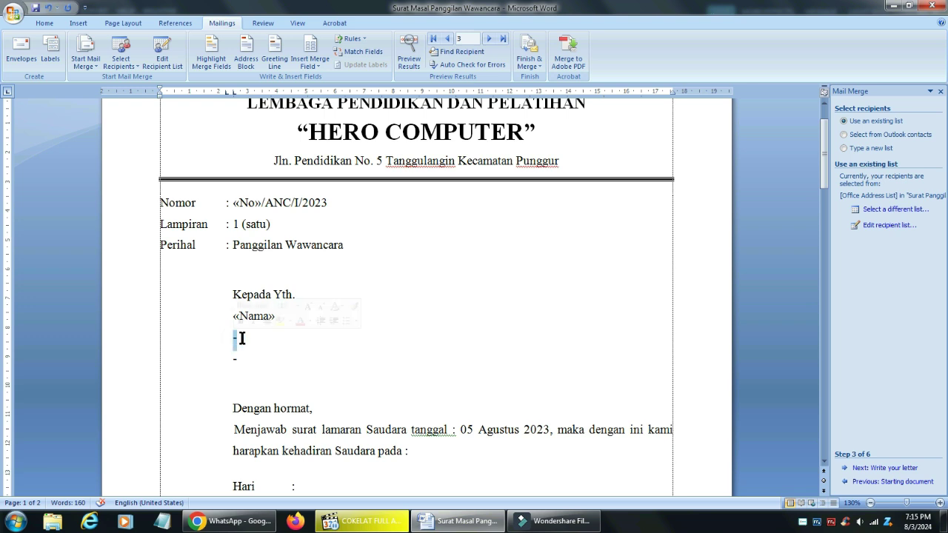
{"action": "left_click", "coordinate": [310, 63]}
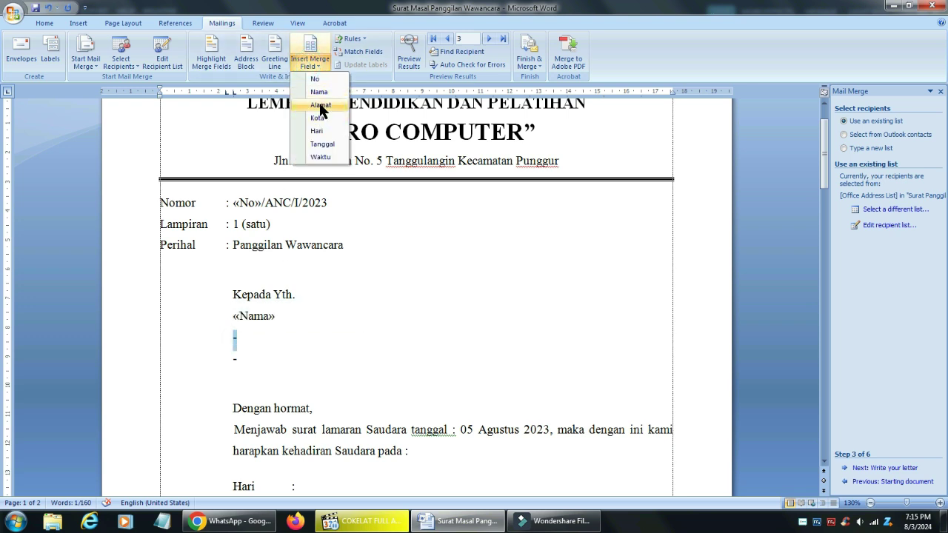
{"action": "left_click", "coordinate": [319, 106]}
{"action": "double_click", "coordinate": [234, 359]}
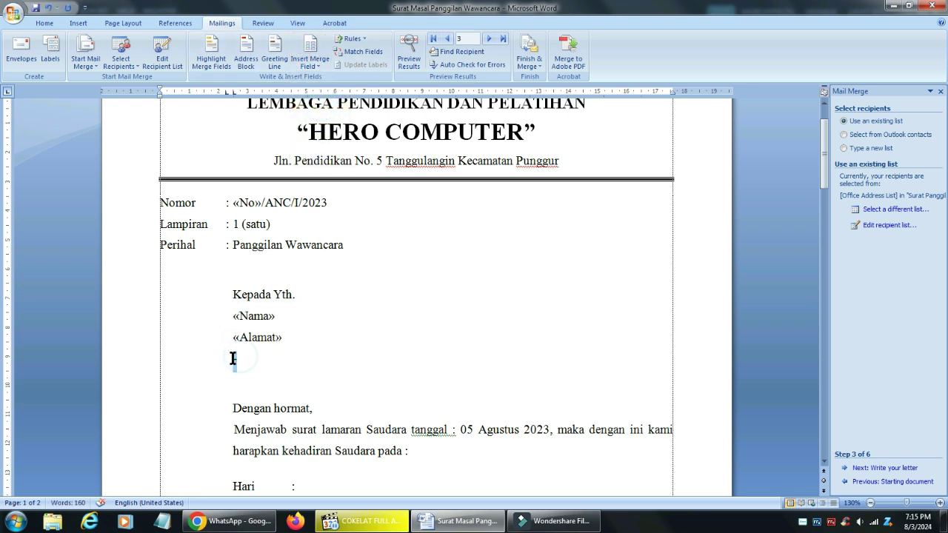
{"action": "left_click", "coordinate": [311, 65]}
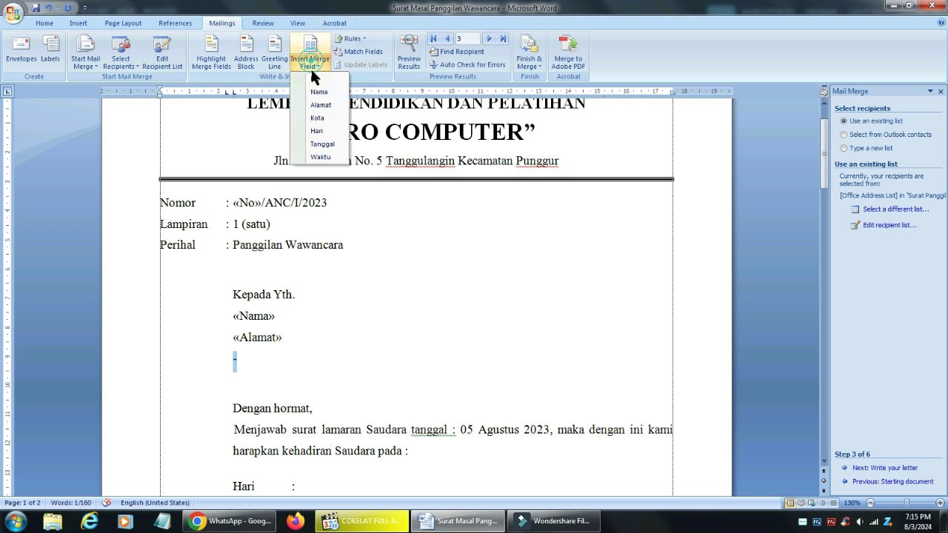
{"action": "left_click", "coordinate": [322, 118]}
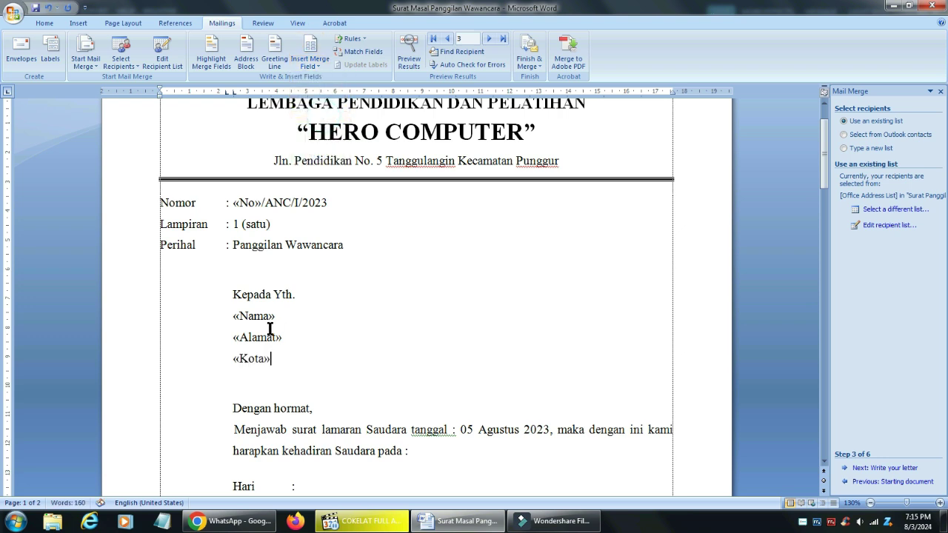
{"action": "scroll", "coordinate": [334, 245], "scroll_direction": "down", "scroll_amount": 3}
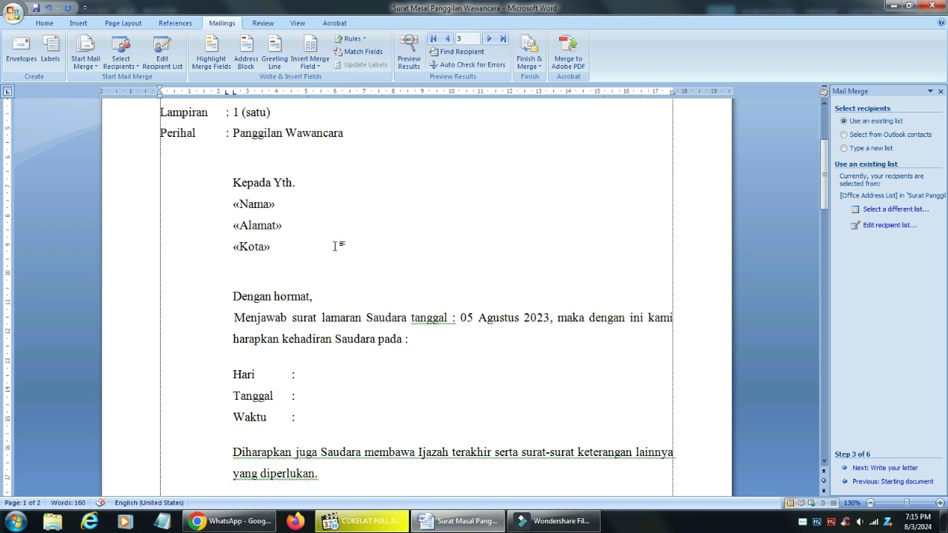
{"action": "scroll", "coordinate": [335, 246], "scroll_direction": "down", "scroll_amount": 2}
Insert «Hari», «Tanggal» and «Waktu» after the 'Hari :', 'Tanggal :' and 'Waktu :' labels
{"action": "left_click", "coordinate": [318, 299]}
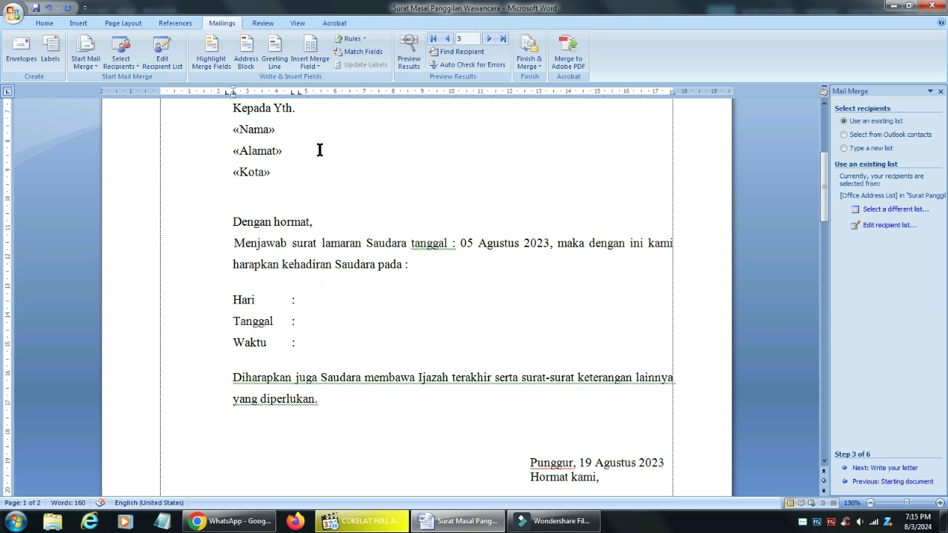
{"action": "left_click", "coordinate": [309, 62]}
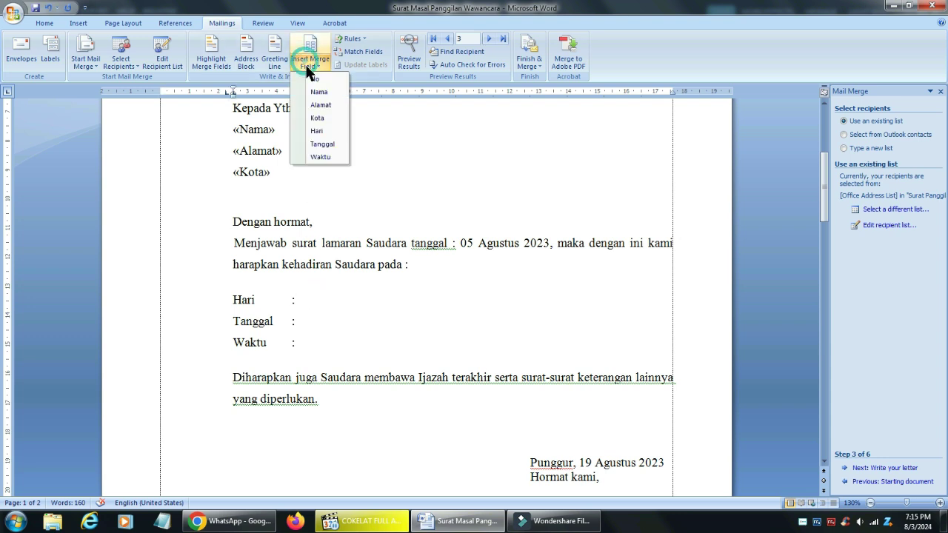
{"action": "left_click", "coordinate": [318, 131]}
{"action": "left_click", "coordinate": [310, 320]}
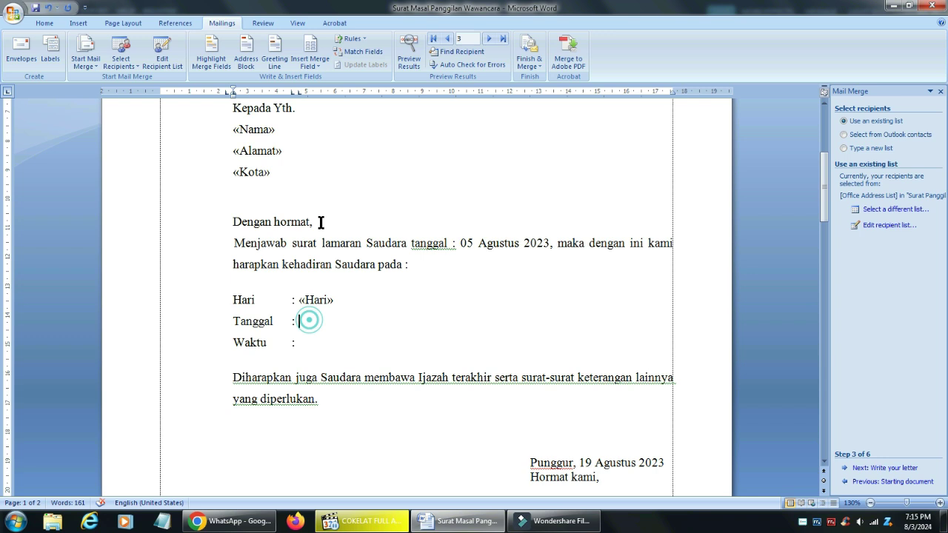
{"action": "left_click", "coordinate": [311, 70]}
{"action": "left_click", "coordinate": [326, 144]}
{"action": "left_click", "coordinate": [309, 345]}
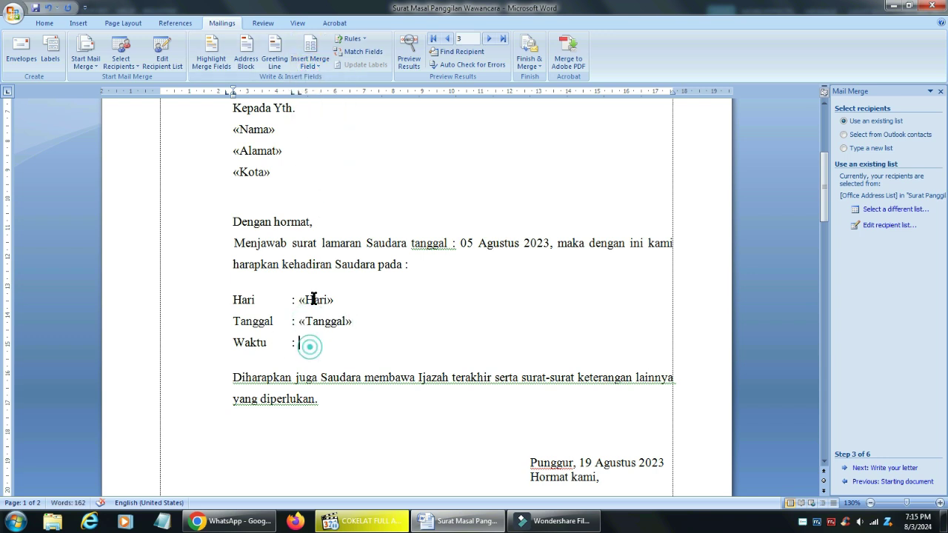
{"action": "left_click", "coordinate": [310, 71]}
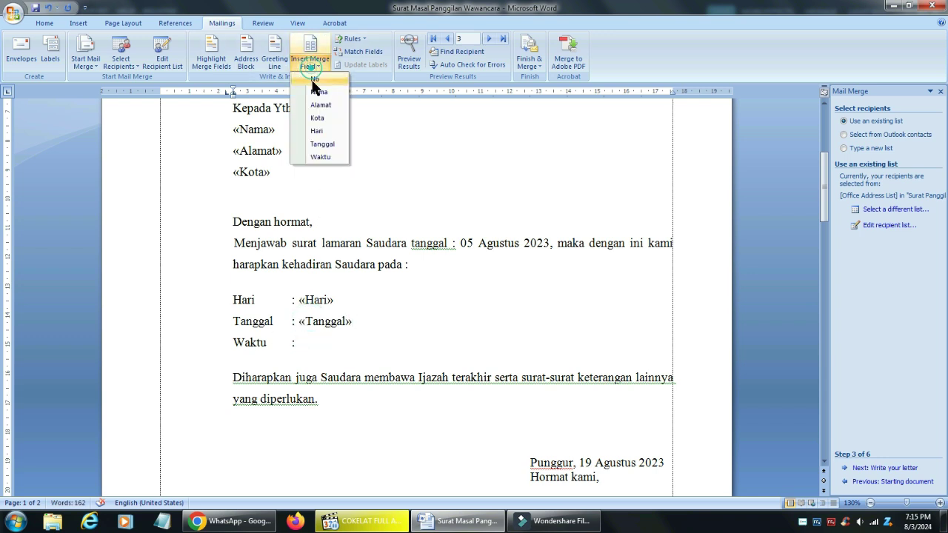
{"action": "left_click", "coordinate": [333, 160]}
{"action": "scroll", "coordinate": [431, 280], "scroll_direction": "down", "scroll_amount": 3}
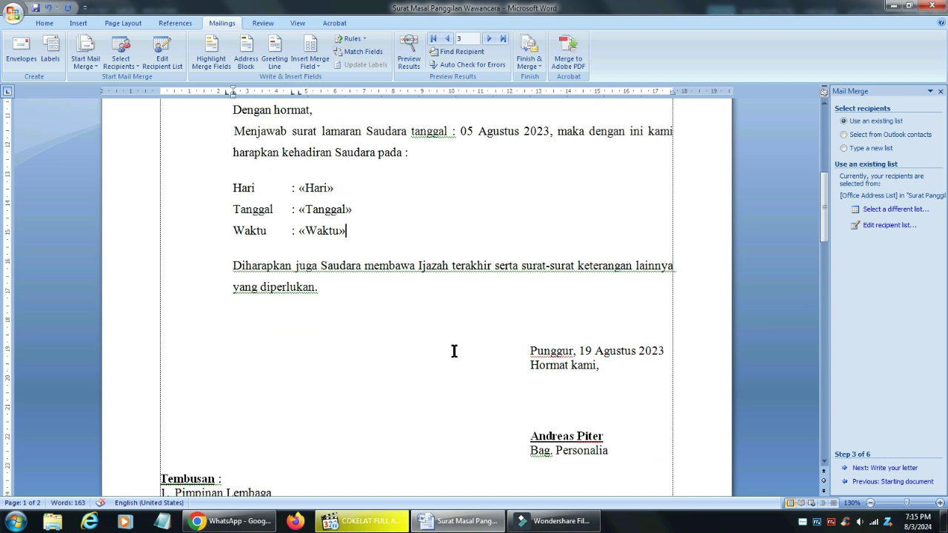
{"action": "scroll", "coordinate": [454, 351], "scroll_direction": "down", "scroll_amount": 2}
{"action": "scroll", "coordinate": [365, 356], "scroll_direction": "up", "scroll_amount": 12}
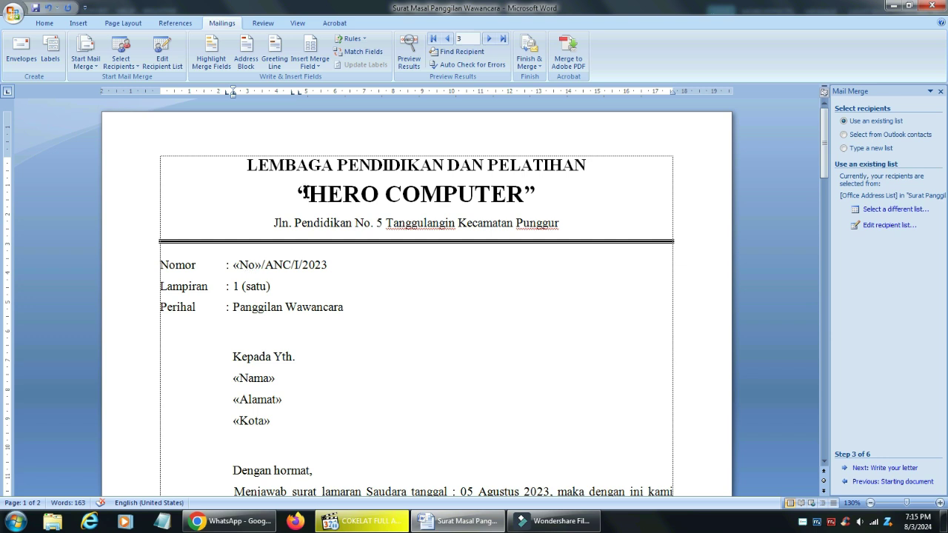
Preview merged results, bold the recipient's name, and step back to record 2
{"action": "left_click", "coordinate": [410, 39]}
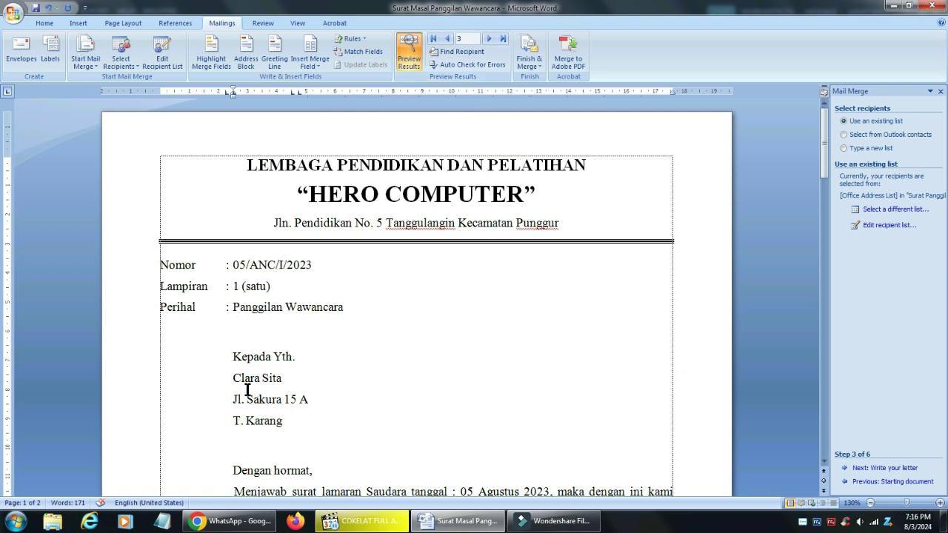
{"action": "left_click_drag", "start_coordinate": [290, 378], "coordinate": [229, 377]}
{"action": "left_click", "coordinate": [50, 22]}
{"action": "left_click", "coordinate": [103, 61]}
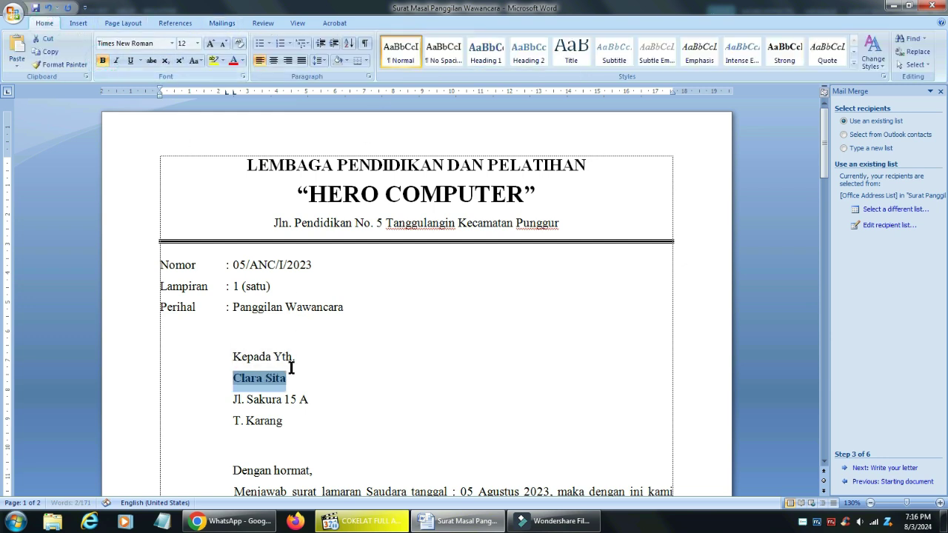
{"action": "left_click", "coordinate": [222, 23]}
{"action": "left_click", "coordinate": [448, 38]}
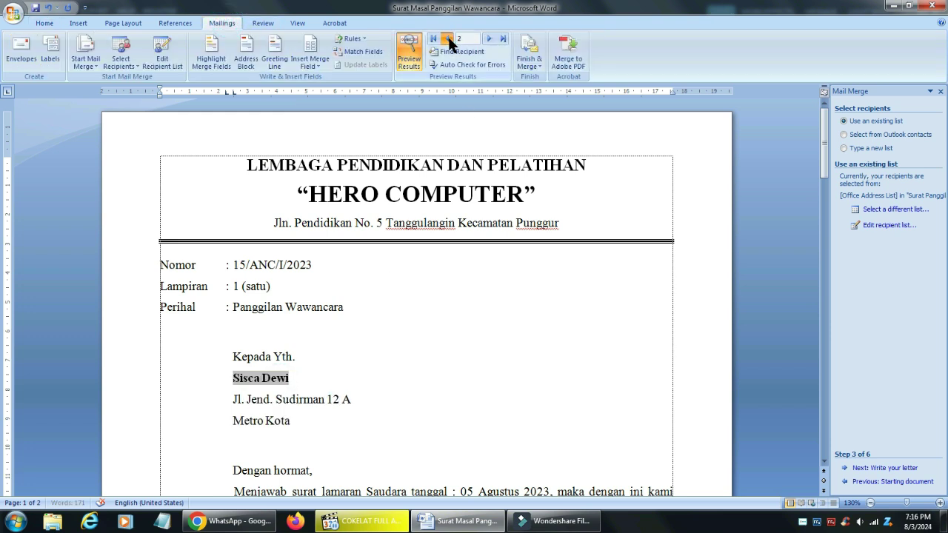